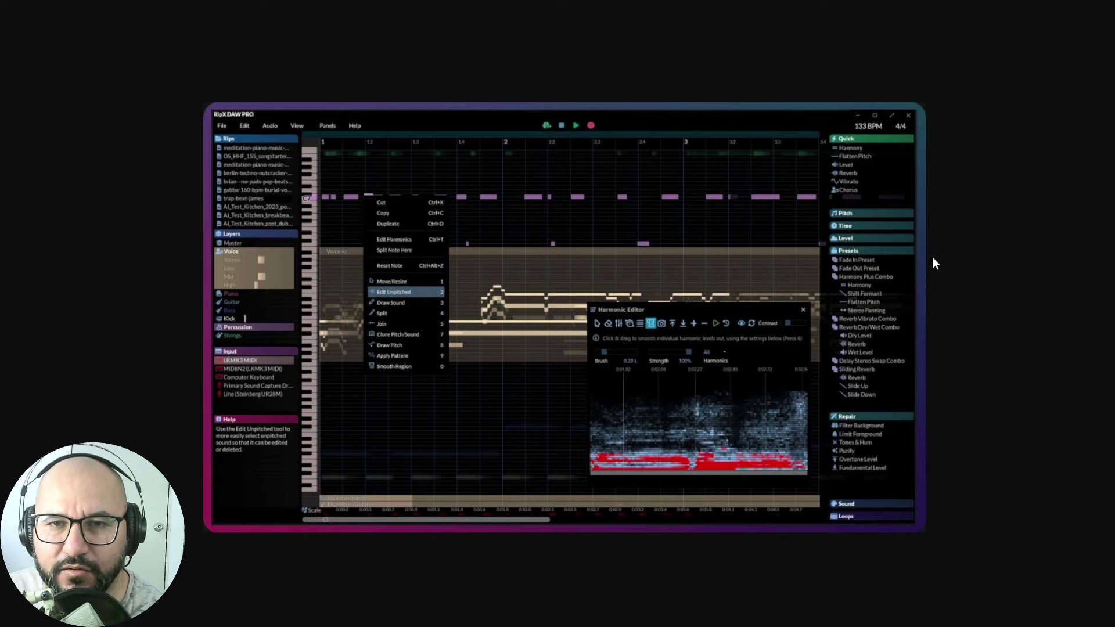
- Close the enlarged screenshot and look through the RipX DAW product page, including the editions and the 21-day free trial
left_click(933, 263)
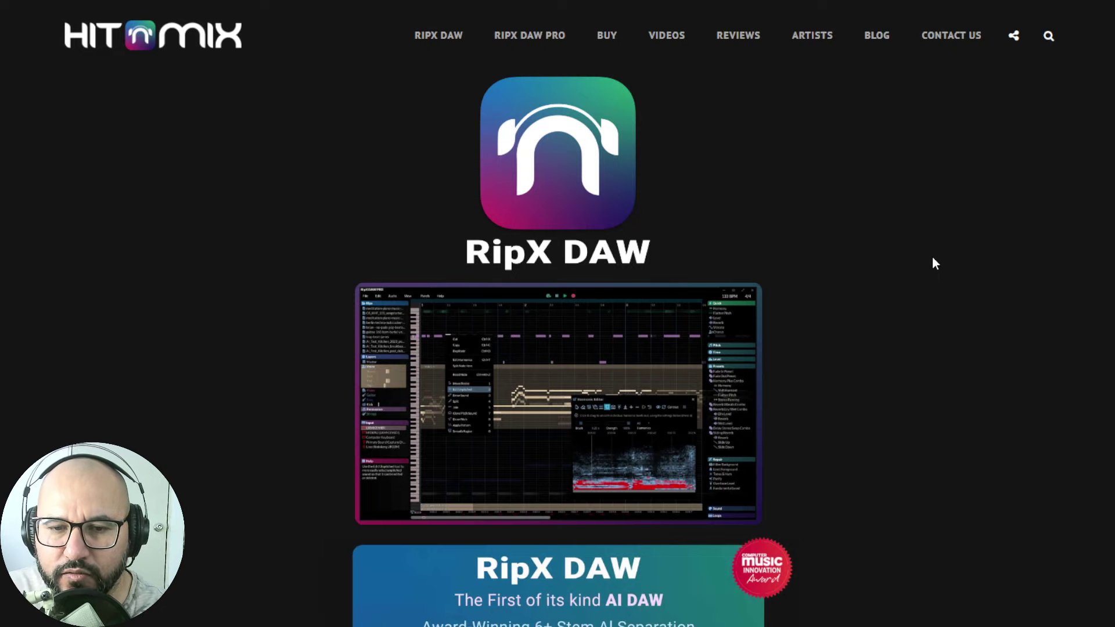
scroll(858, 259, "down", 1)
scroll(763, 207, "up", 1)
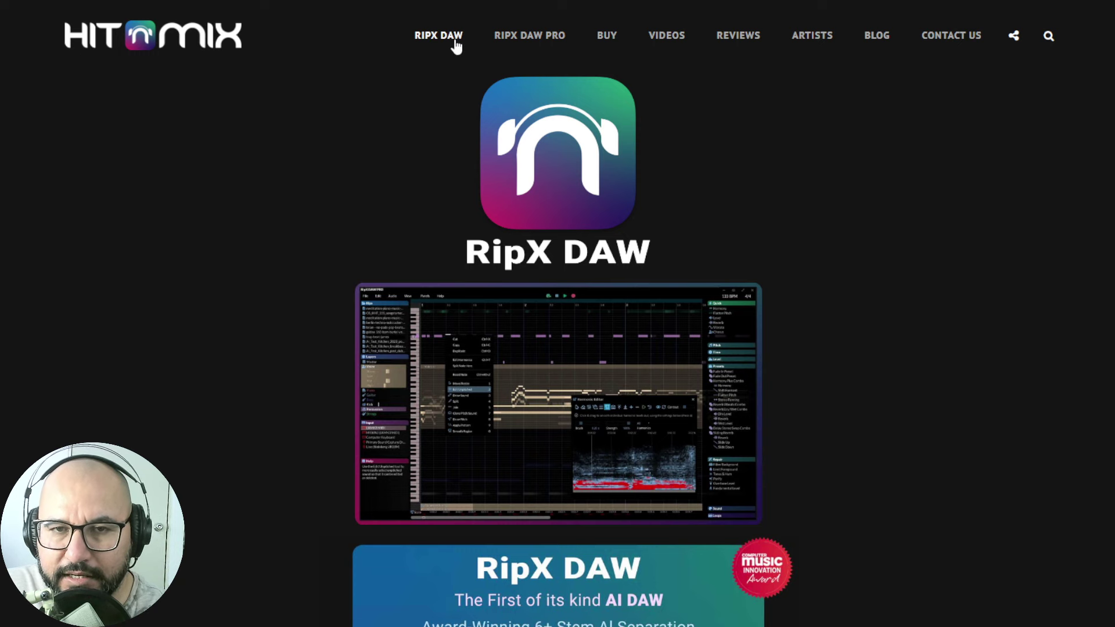
scroll(823, 348, "down", 6)
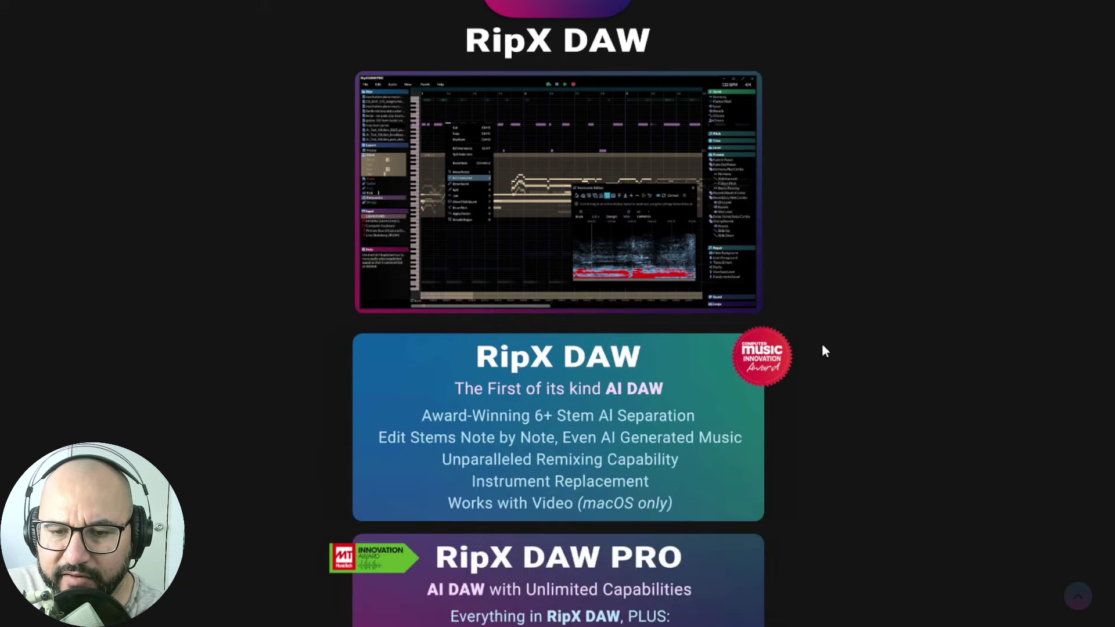
scroll(822, 348, "down", 6)
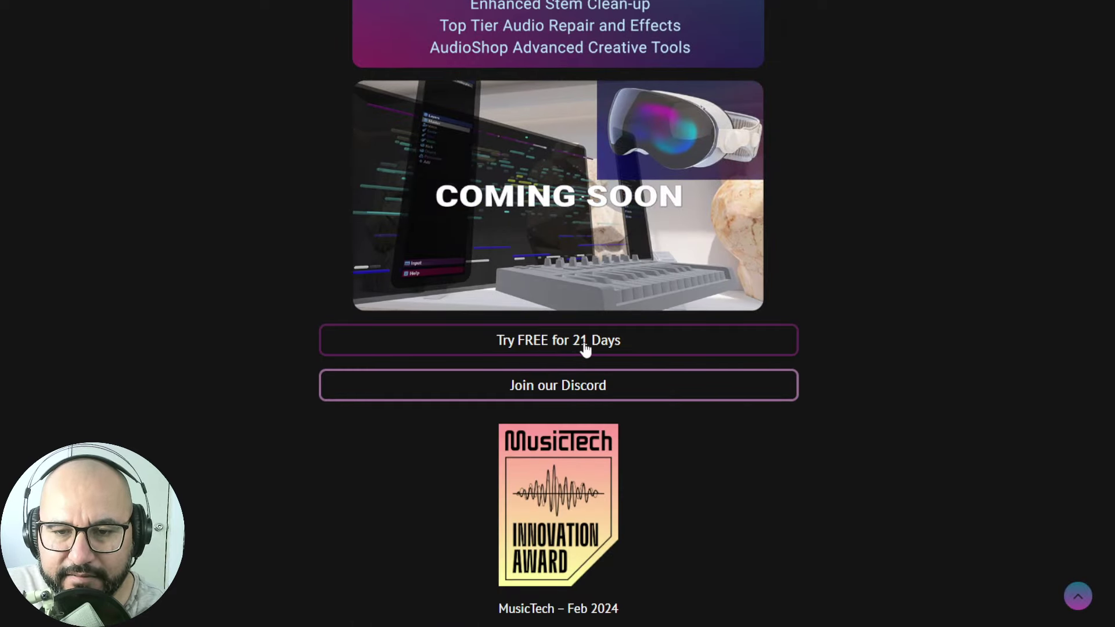
scroll(817, 314, "up", 12)
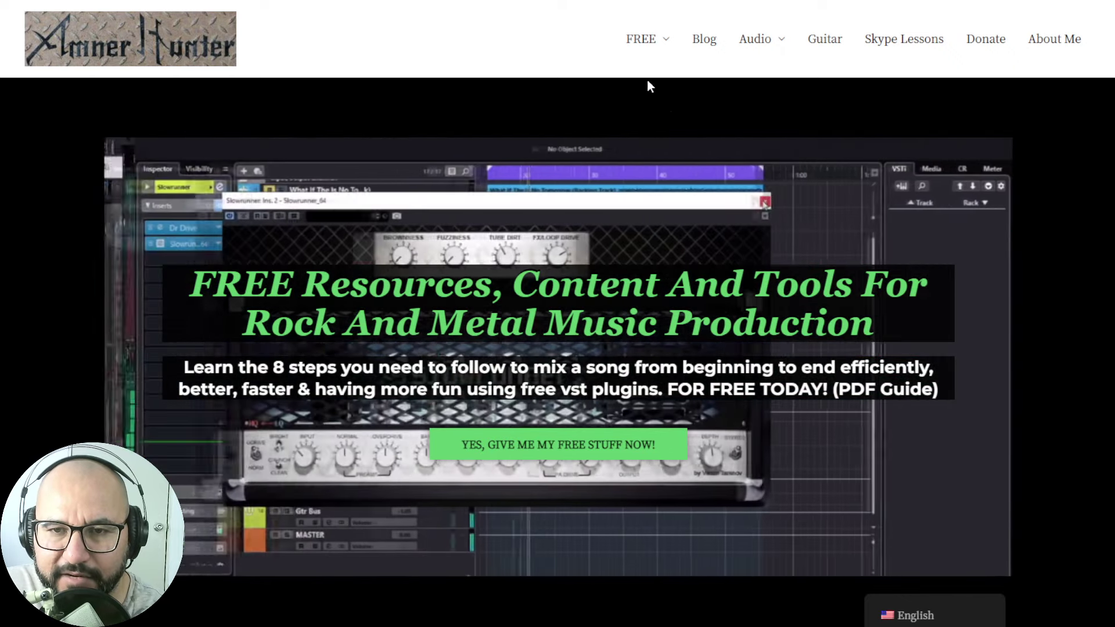
mouse_move(648, 41)
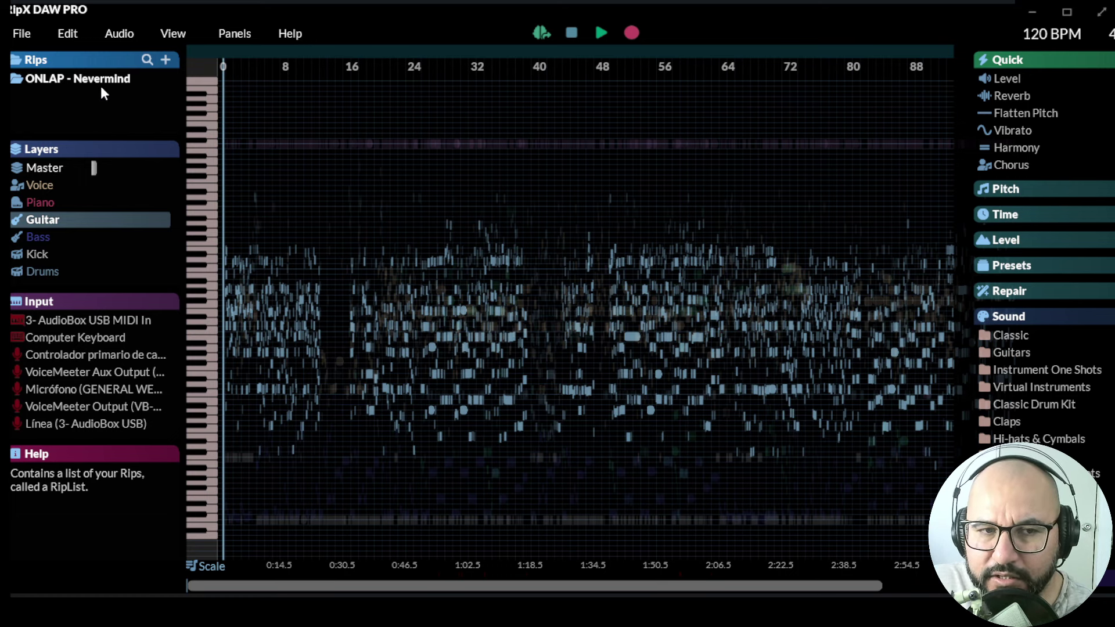
- In RipX DAW PRO, collapse the Input and Help sections to make room for the full list of song layers
double_click(116, 10)
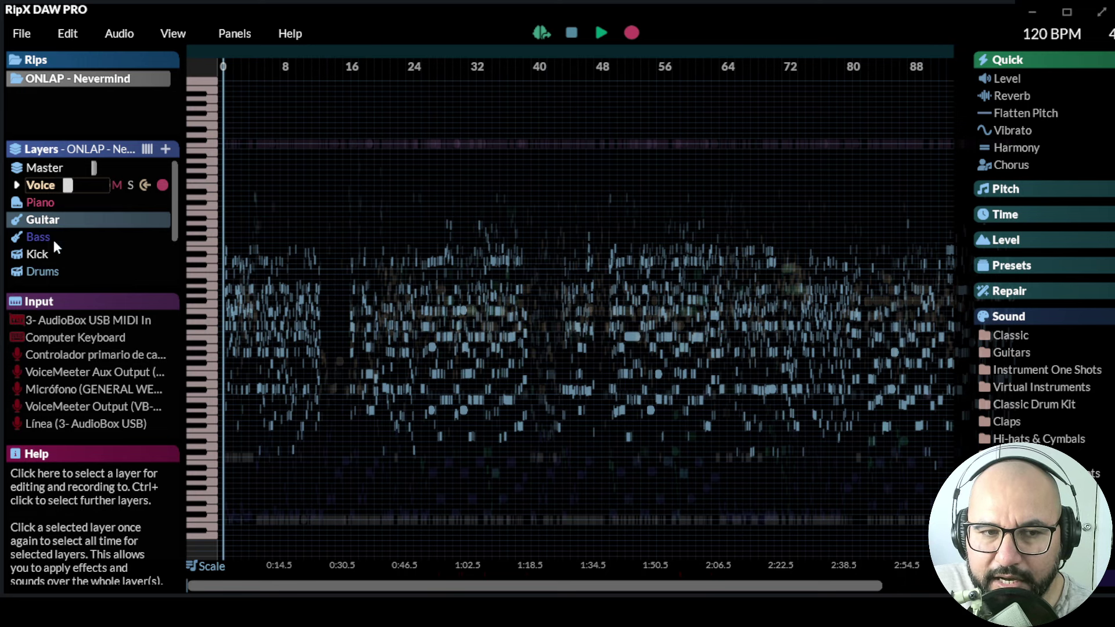
left_click(92, 304)
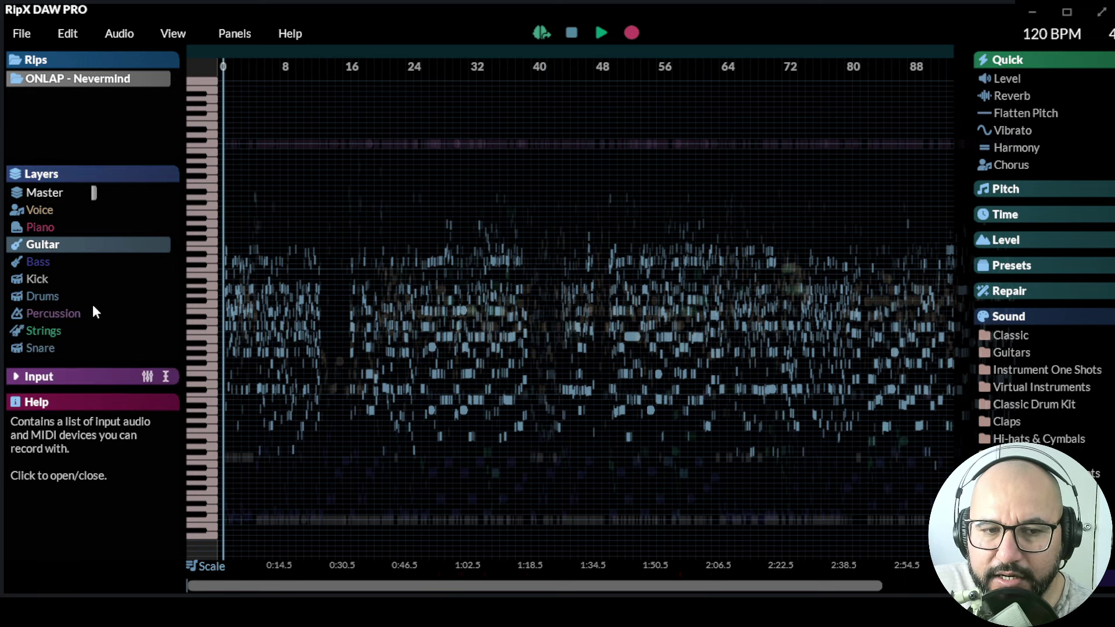
left_click(93, 403)
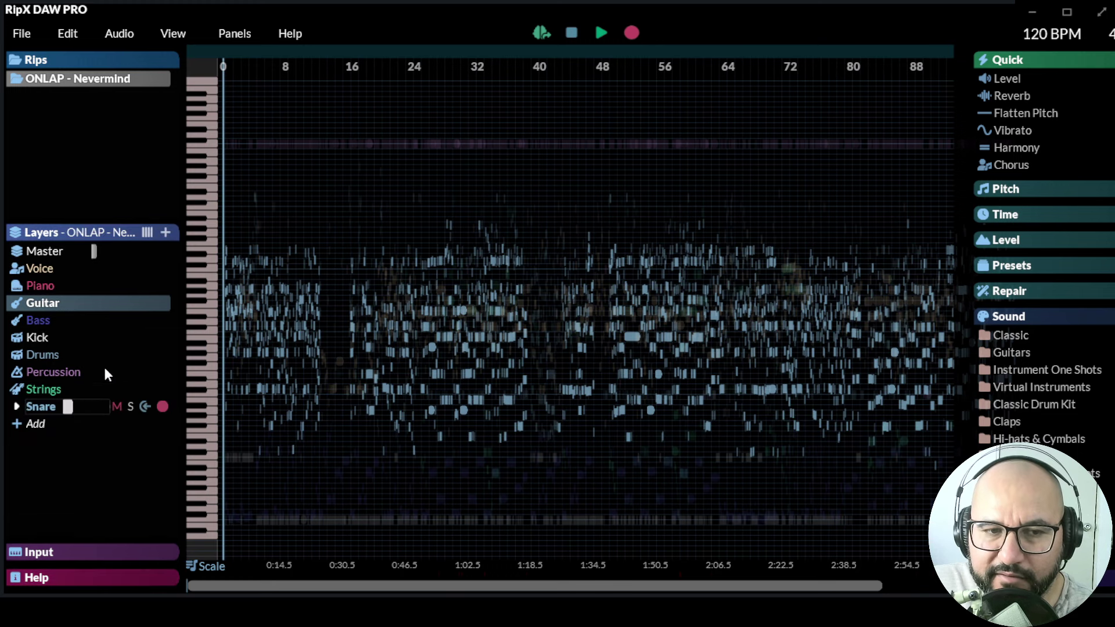
- Try the Voice layer's volume control and switch its mute on and off
mouse_move(93, 250)
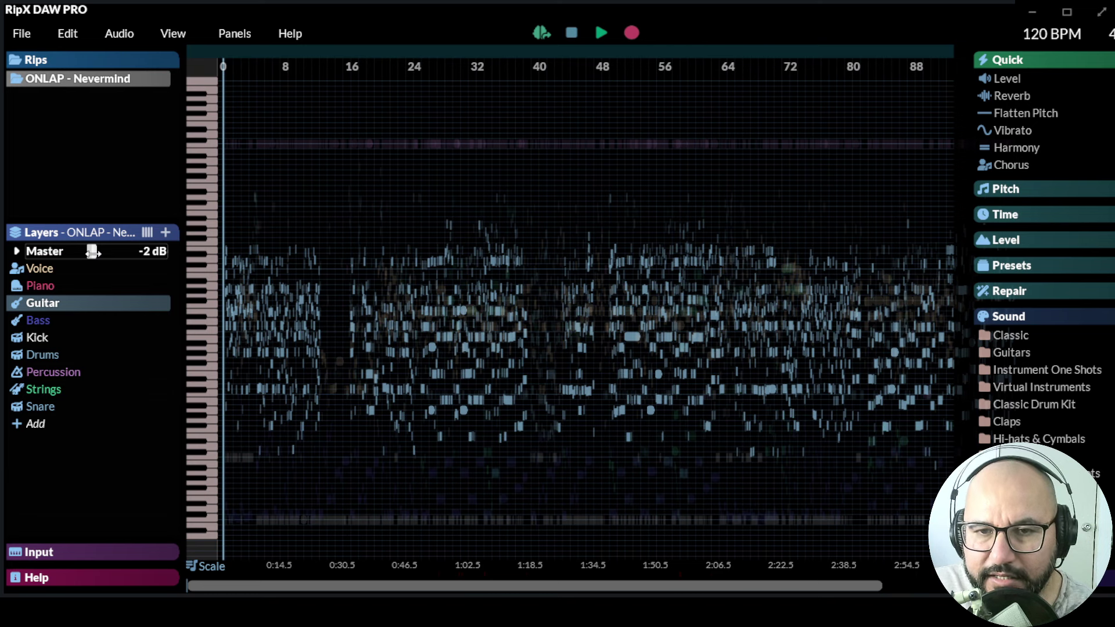
mouse_move(68, 268)
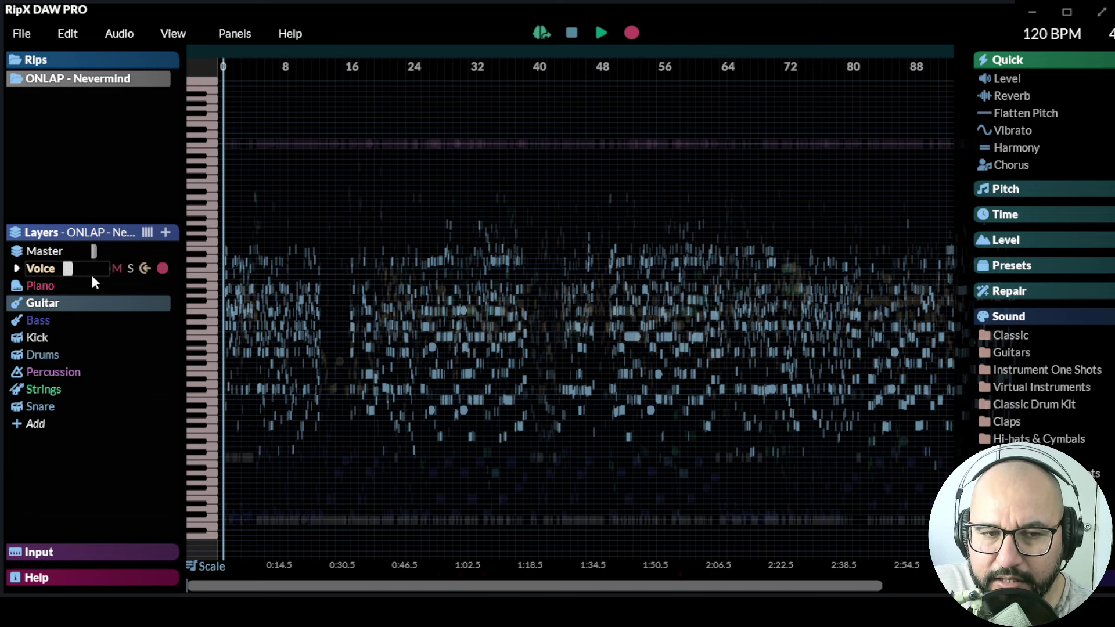
mouse_move(68, 269)
left_mouse_down()
mouse_move(88, 268)
mouse_move(56, 270)
left_mouse_up()
key("Escape")
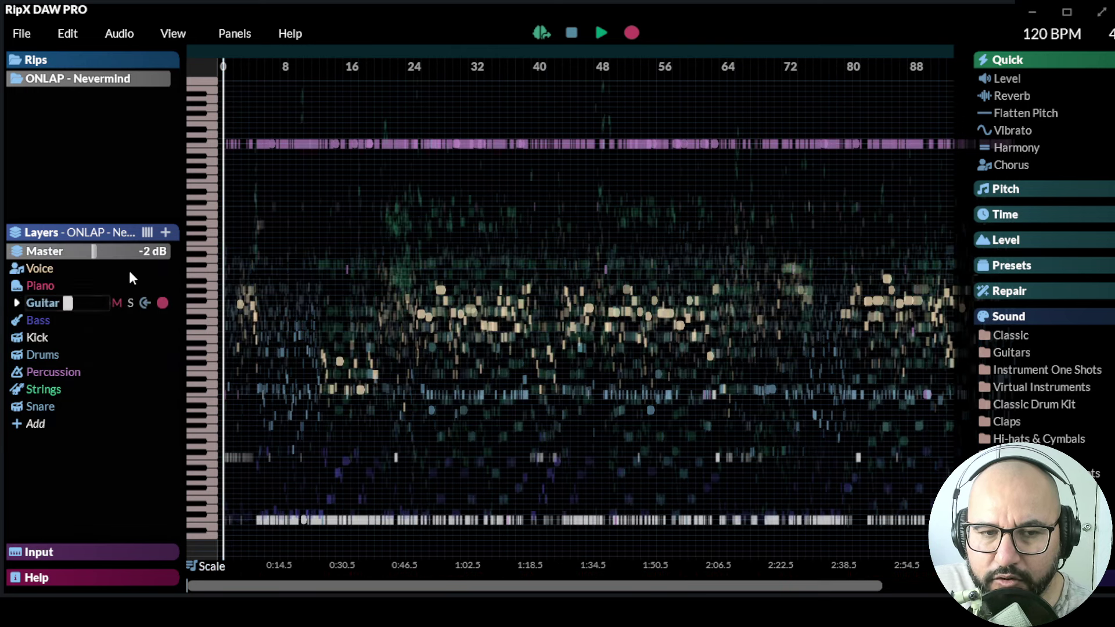
left_click(131, 269)
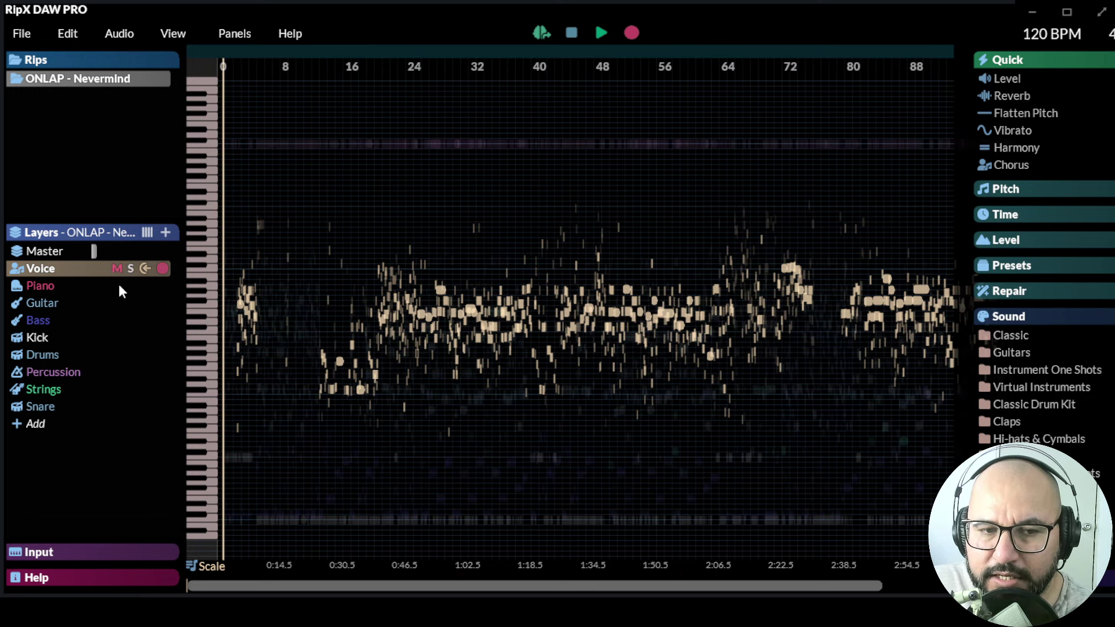
left_click(117, 268)
left_click(117, 268)
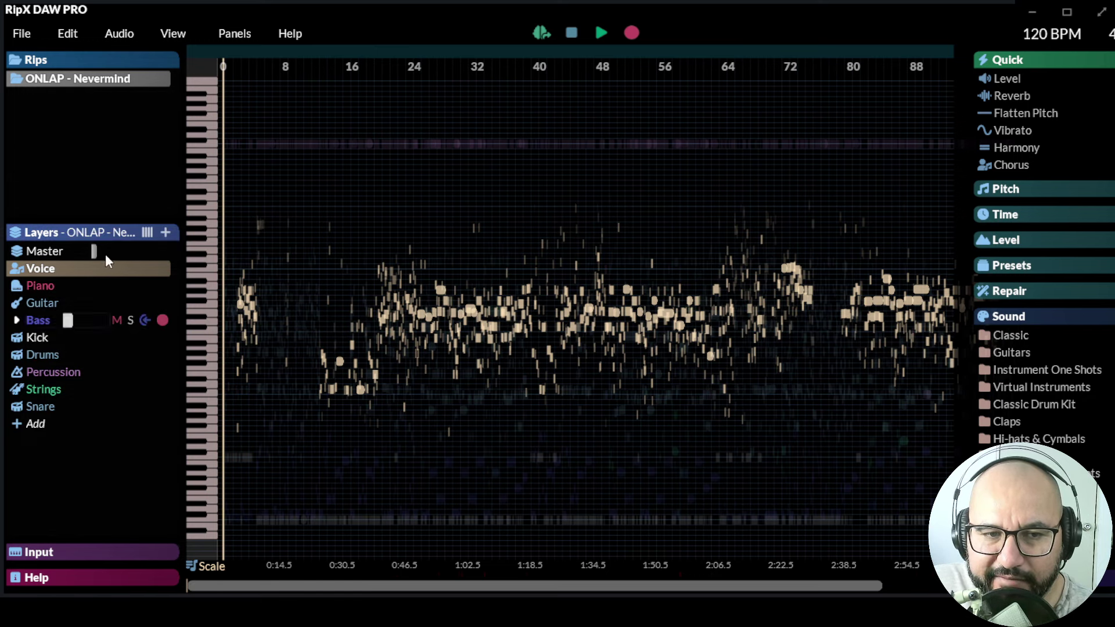
- Select the Master layer and play the full mix from the start to about 0:28, with the timeline enlarged
left_click(47, 253)
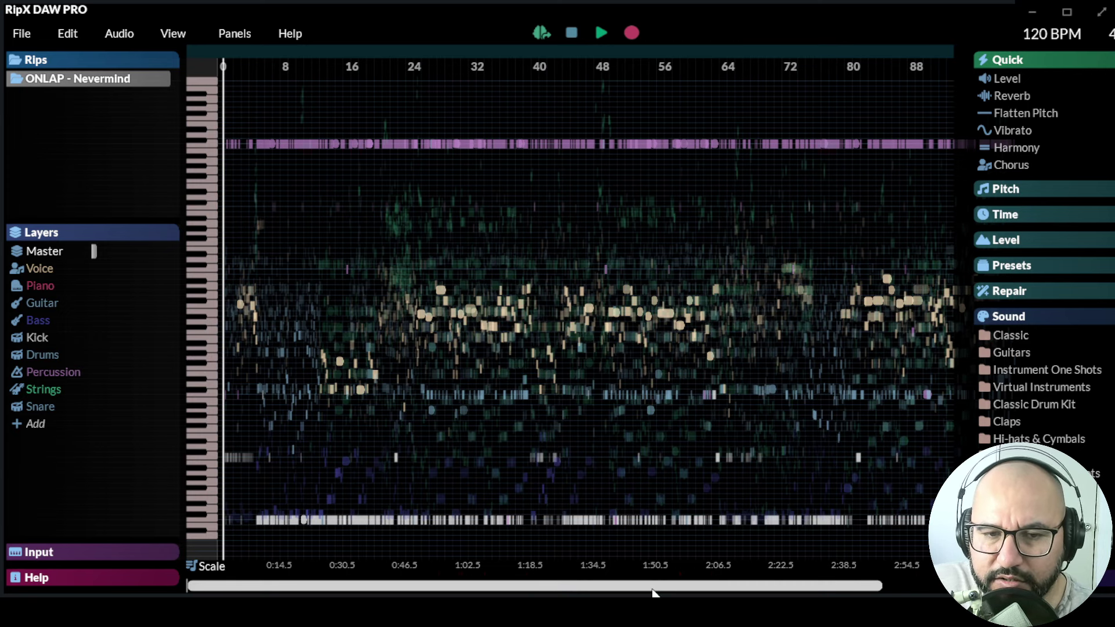
left_click(600, 35)
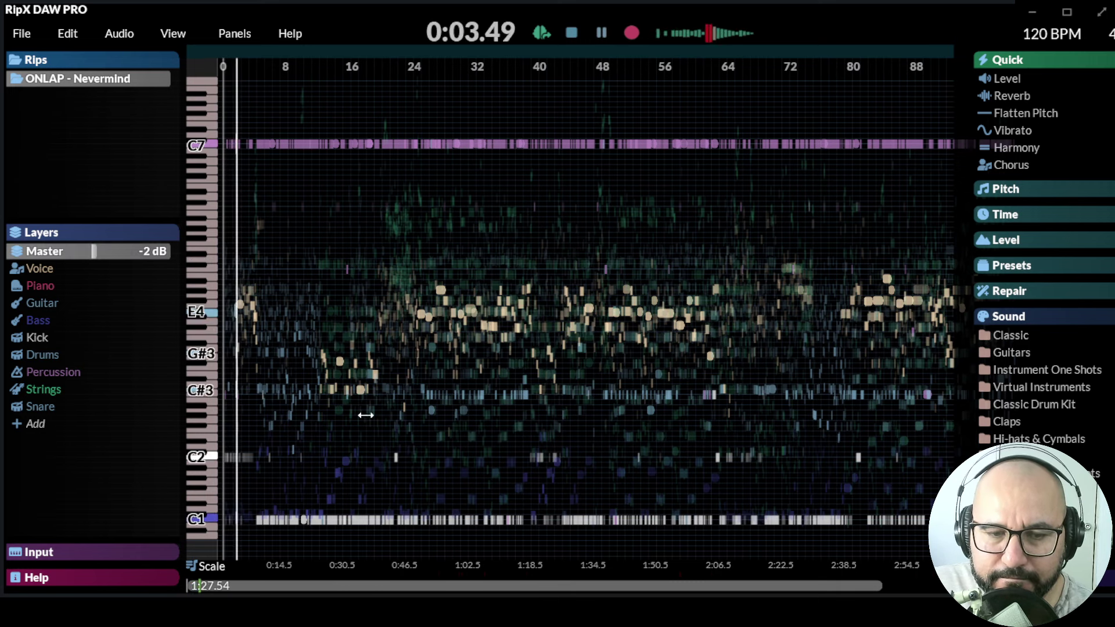
scroll(262, 430, "up", 1)
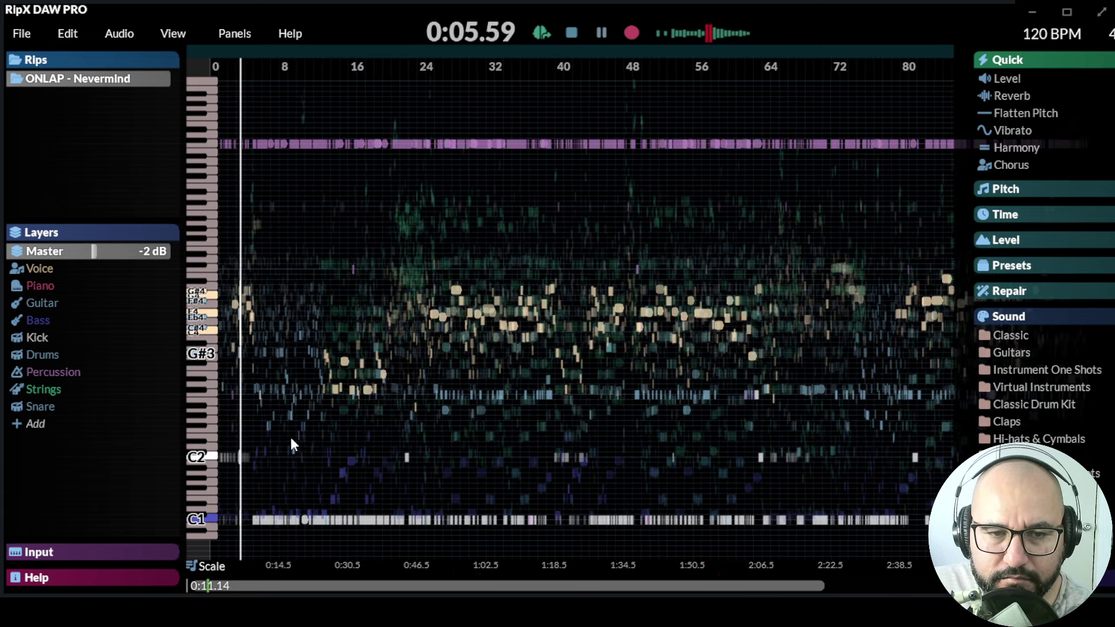
scroll(292, 443, "up", 3)
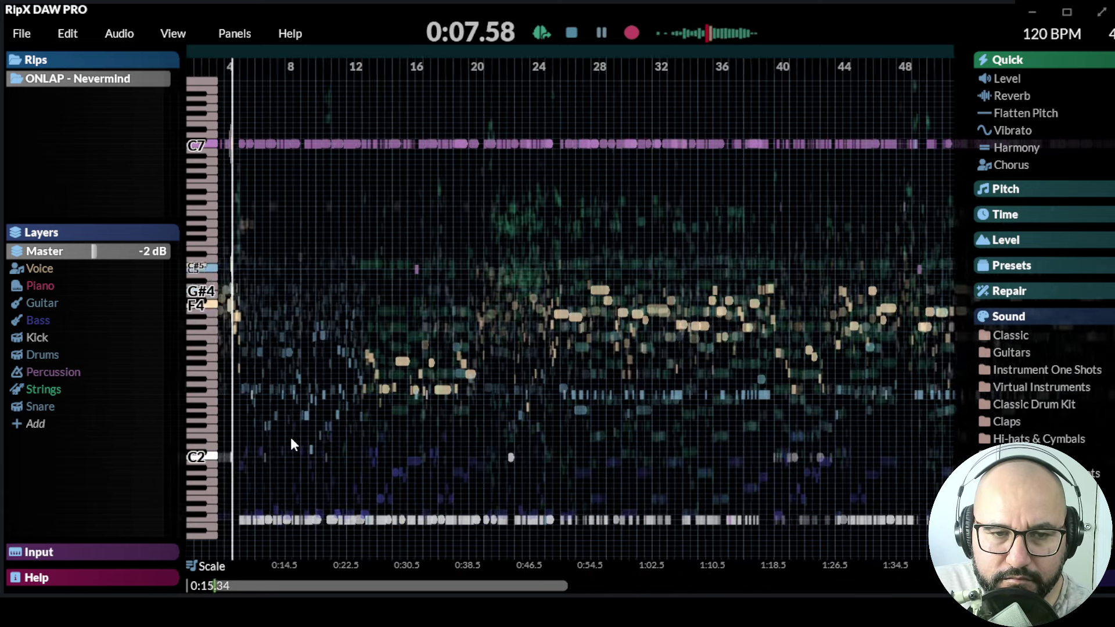
scroll(288, 454, "up", 2)
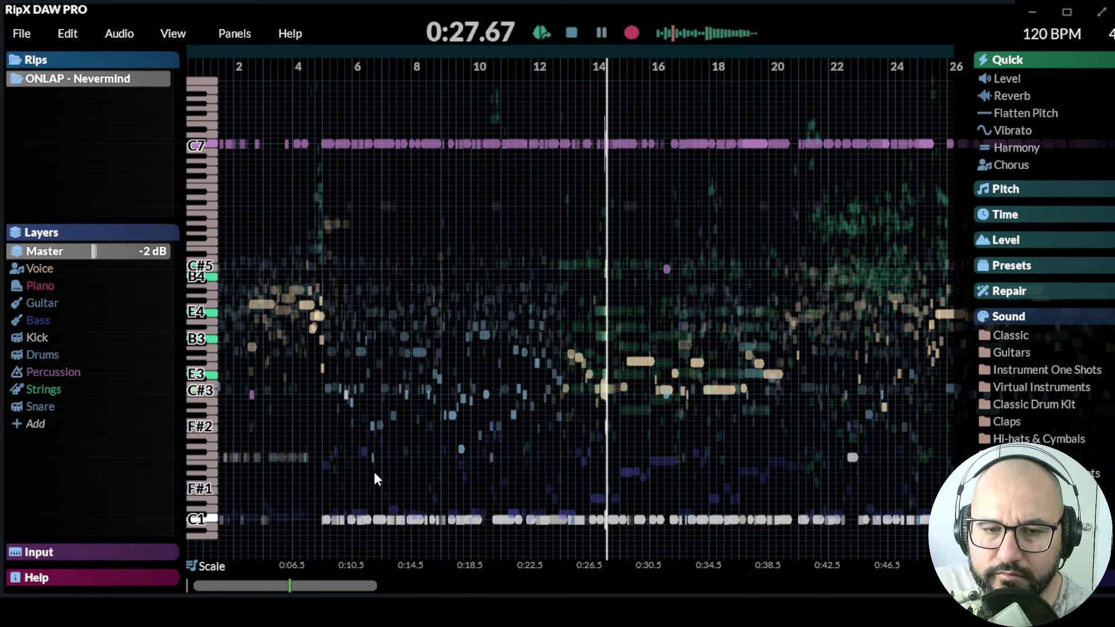
key("space")
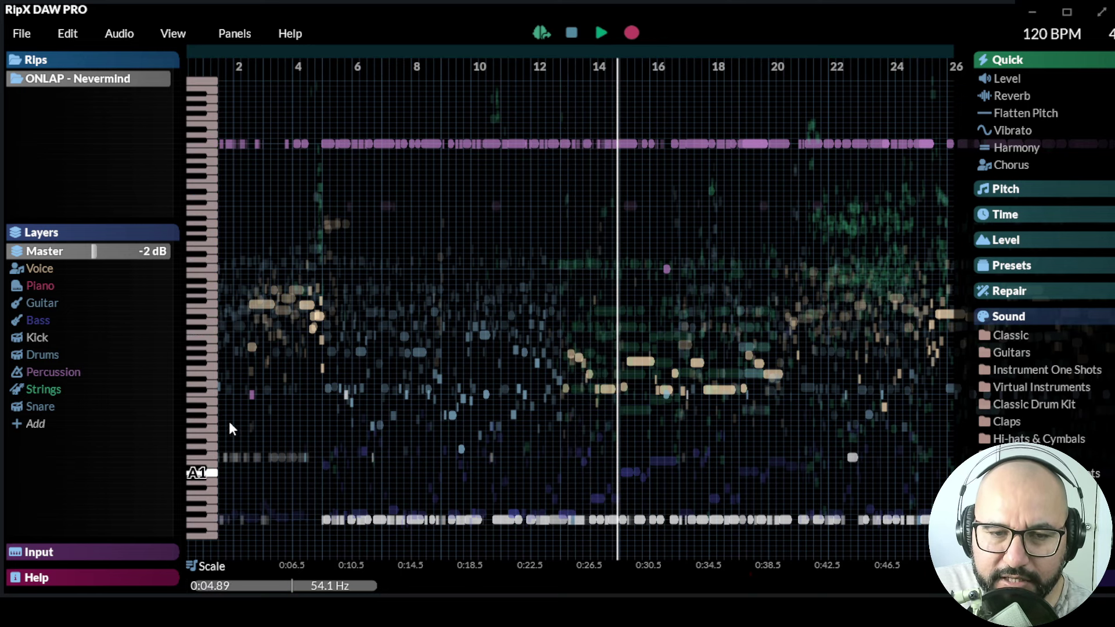
- Reposition the playhead to about 0:03.7, where the first voice notes begin, and play the mix briefly from there
scroll(246, 410, "left", 2)
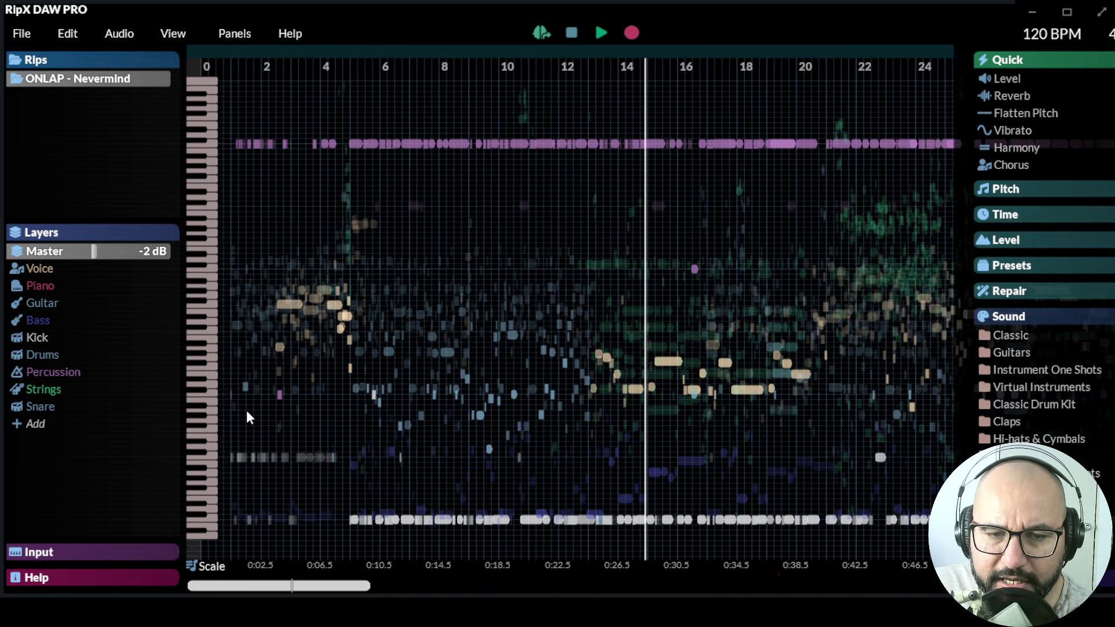
left_click(224, 383)
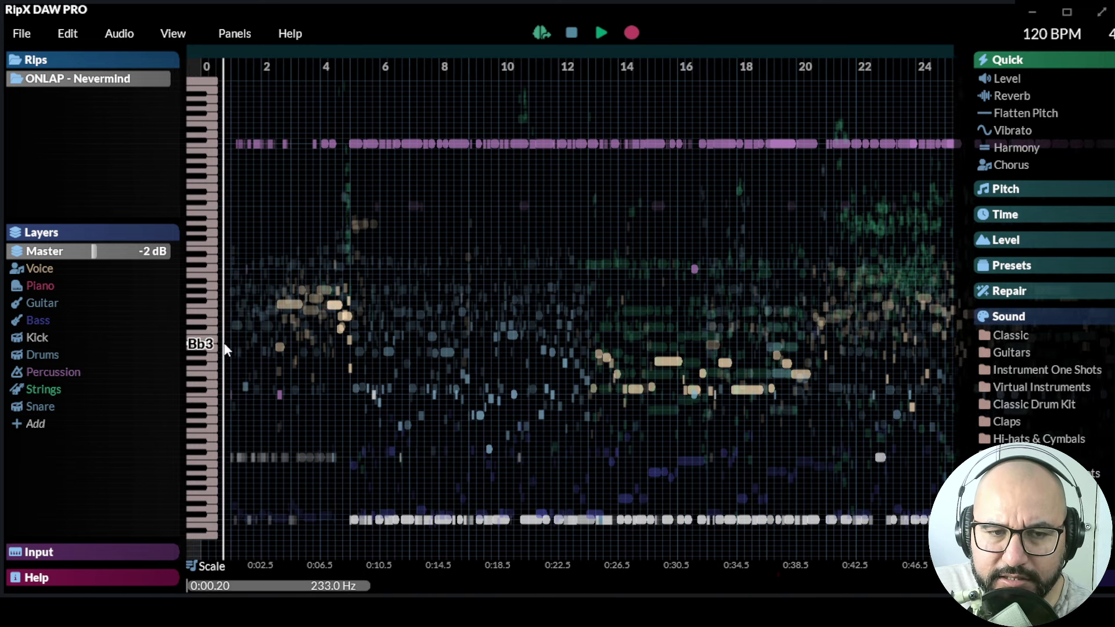
left_click(304, 107)
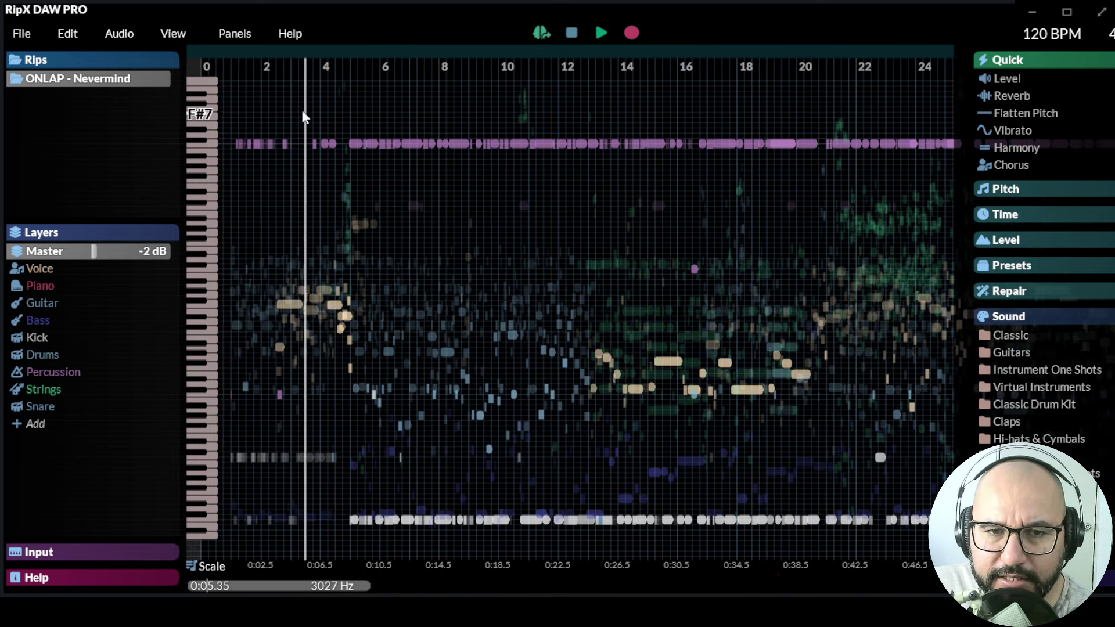
left_click(278, 173)
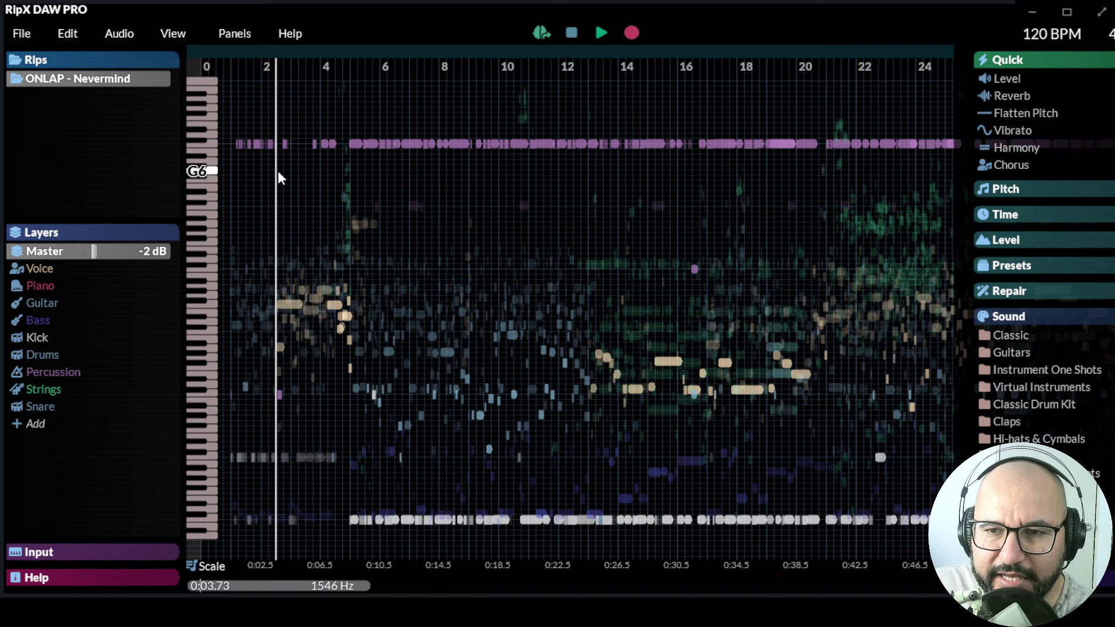
key("space")
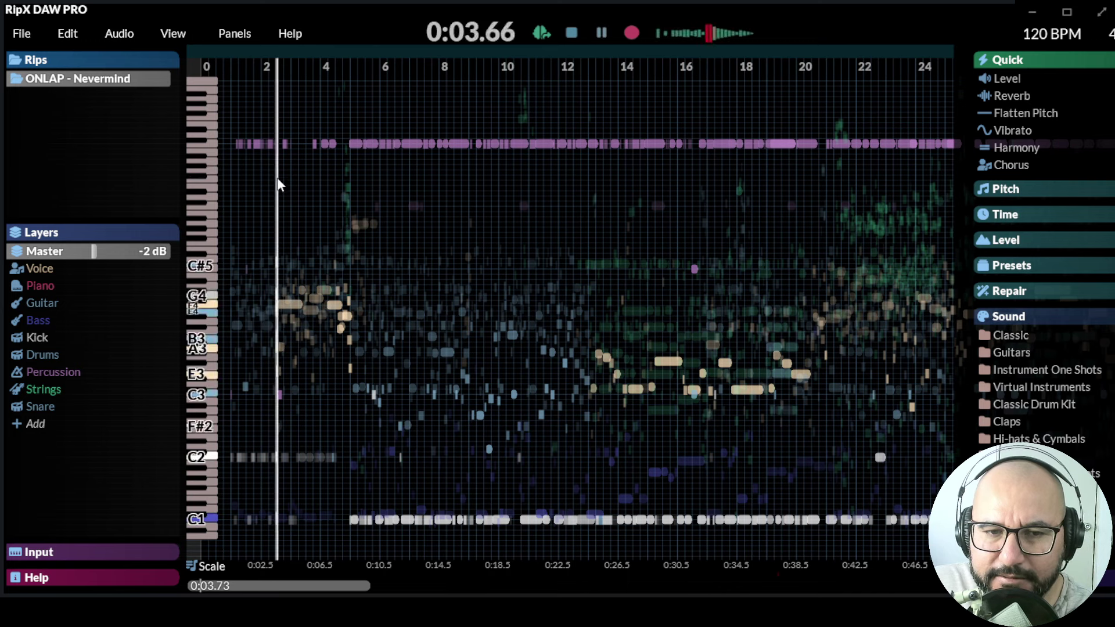
key("space")
- Play the full mix from about 0:00.5 to just past 0:09, then stop playback
left_click(229, 282)
key("space")
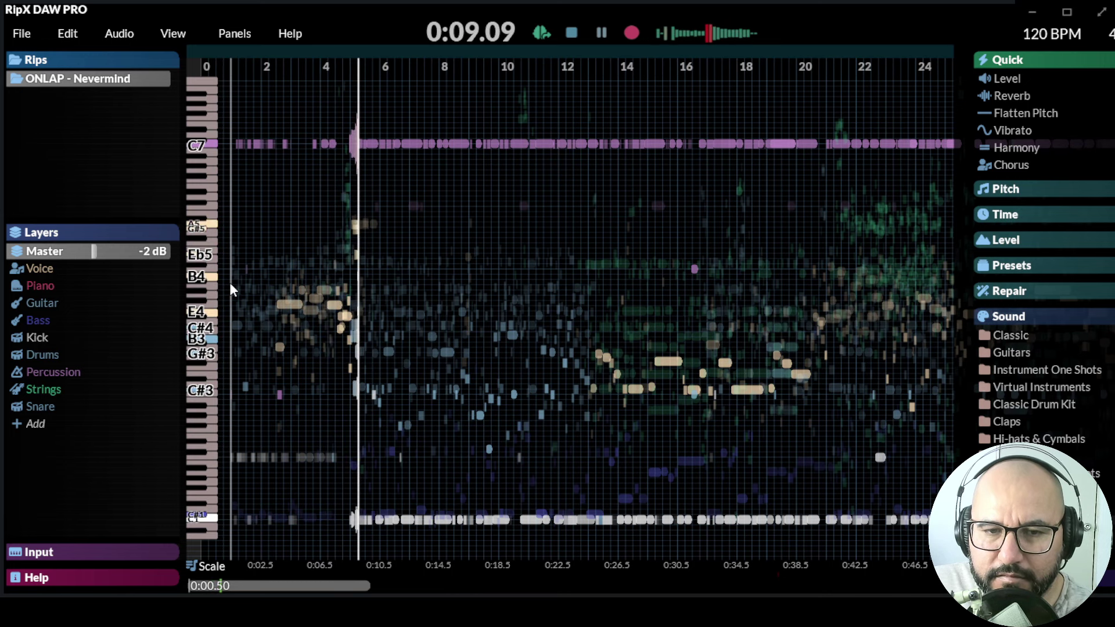
key("space")
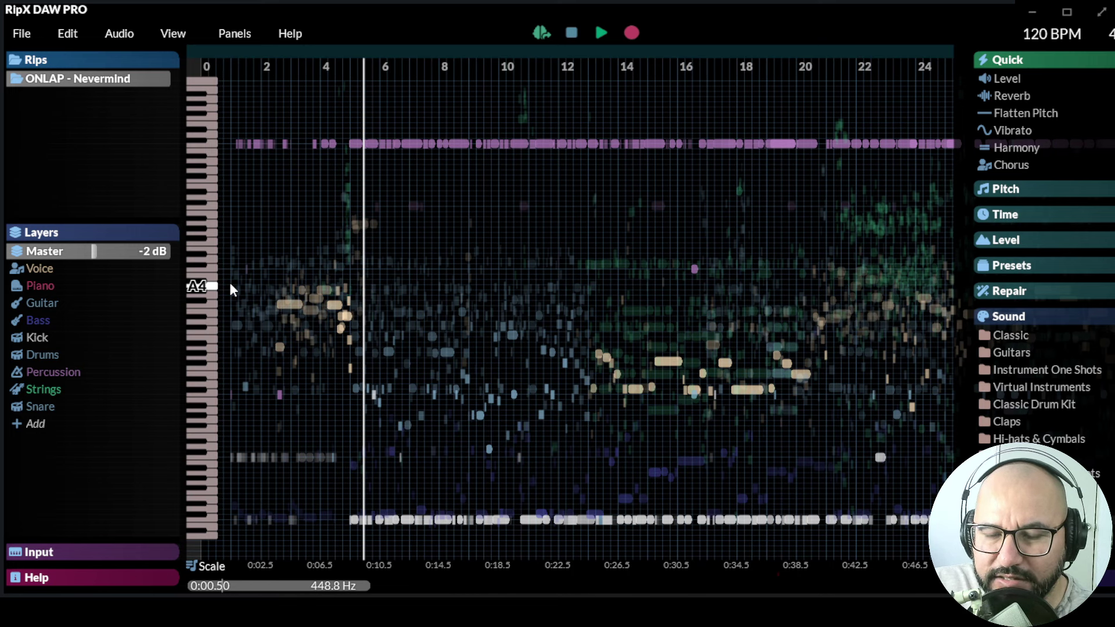
- Solo the Guitar layer, listen to it from near the song's start to about 0:11, and switch the solo off
left_click(131, 304)
key("space")
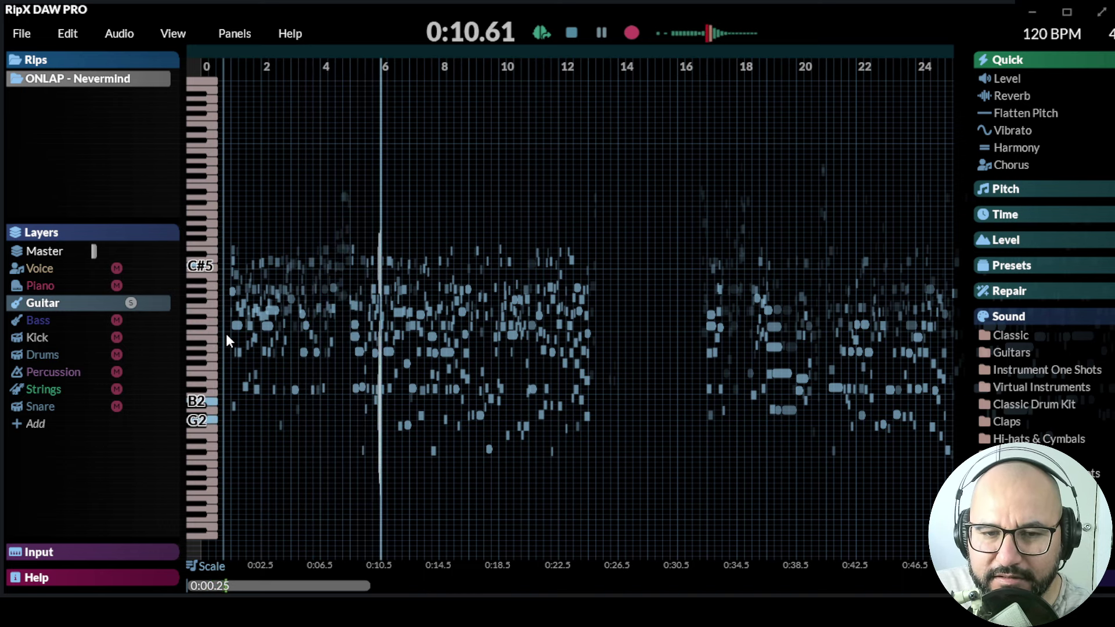
key("space")
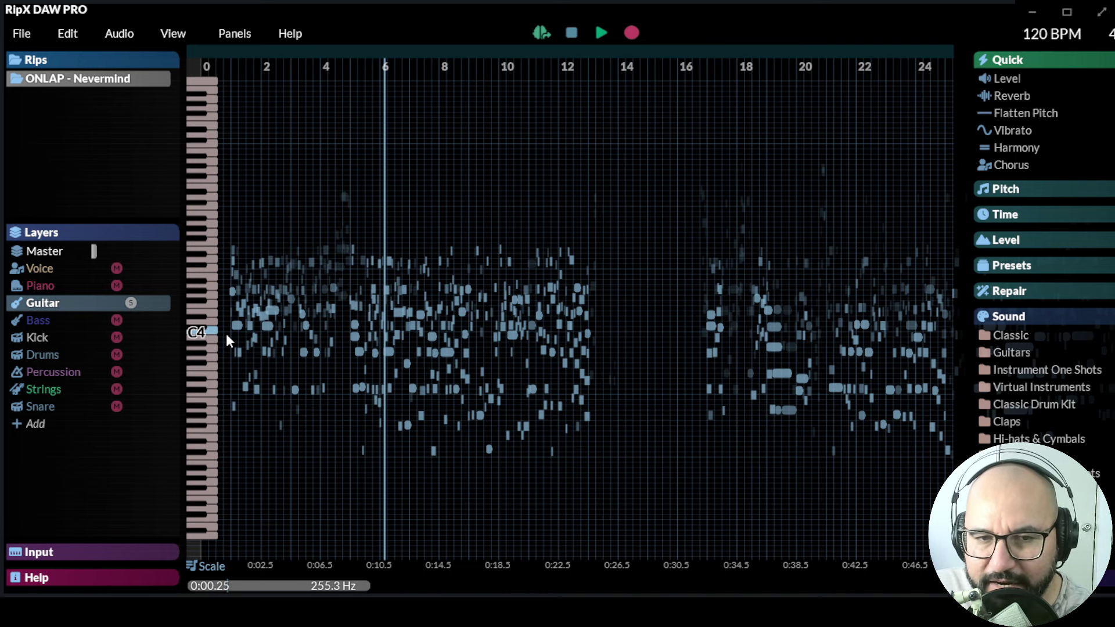
left_click(151, 305)
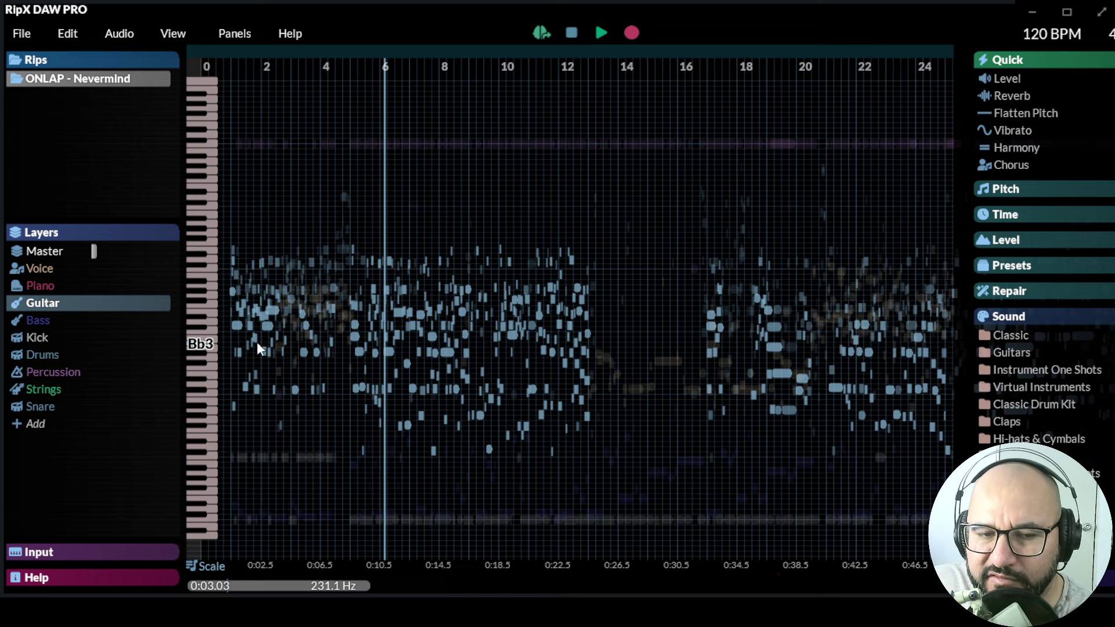
- Return the playhead to the start of the song and solo the Guitar and Voice layers together
left_click(224, 332)
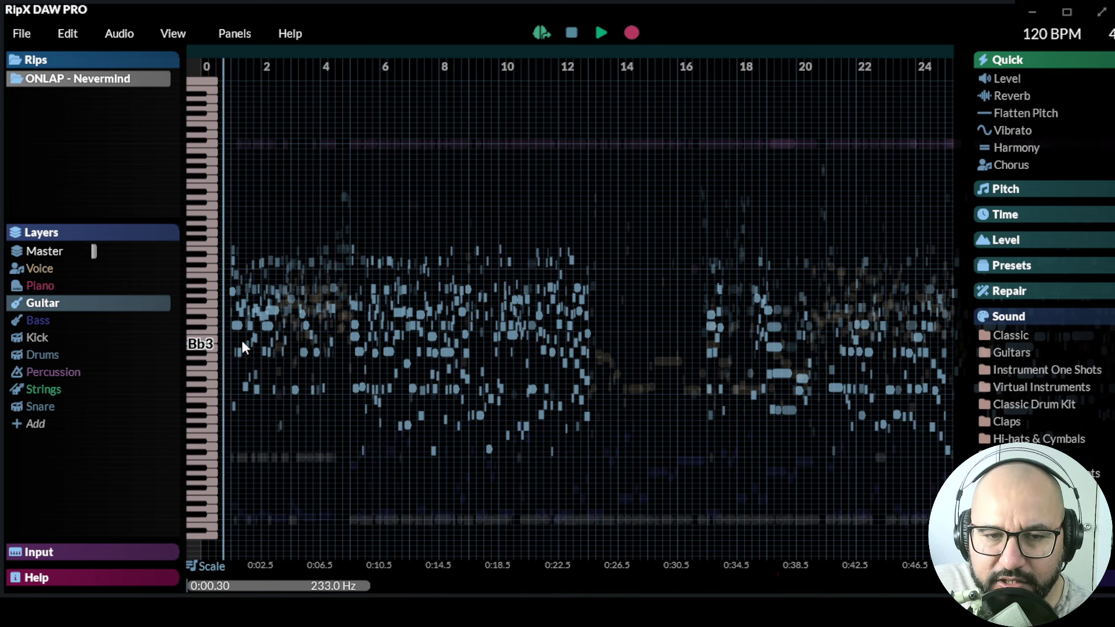
mouse_move(129, 310)
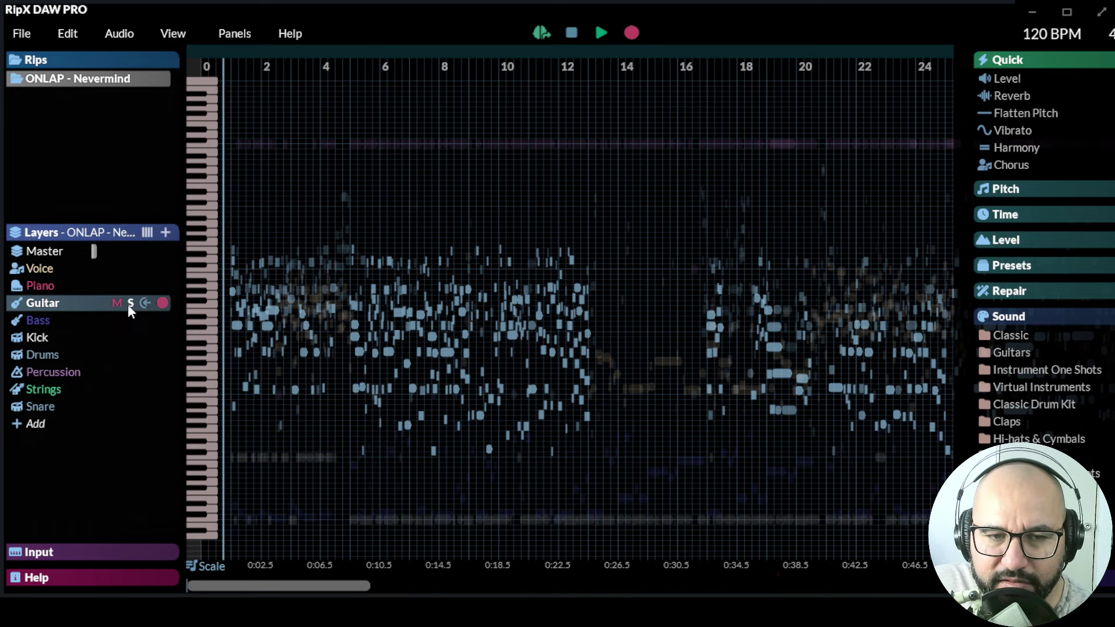
left_click(131, 304)
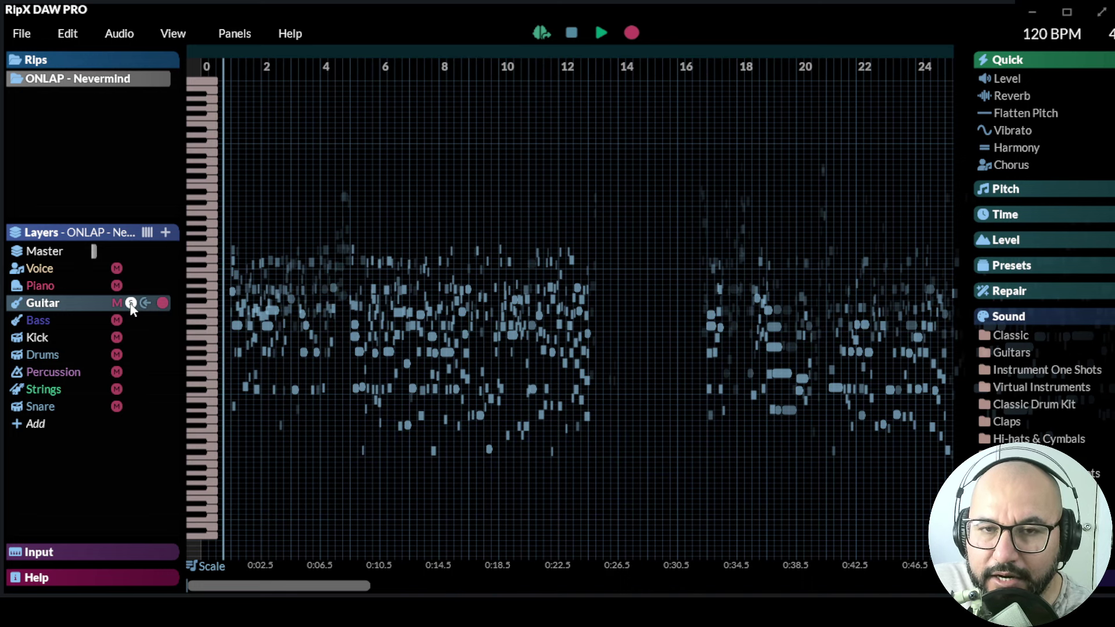
mouse_move(133, 286)
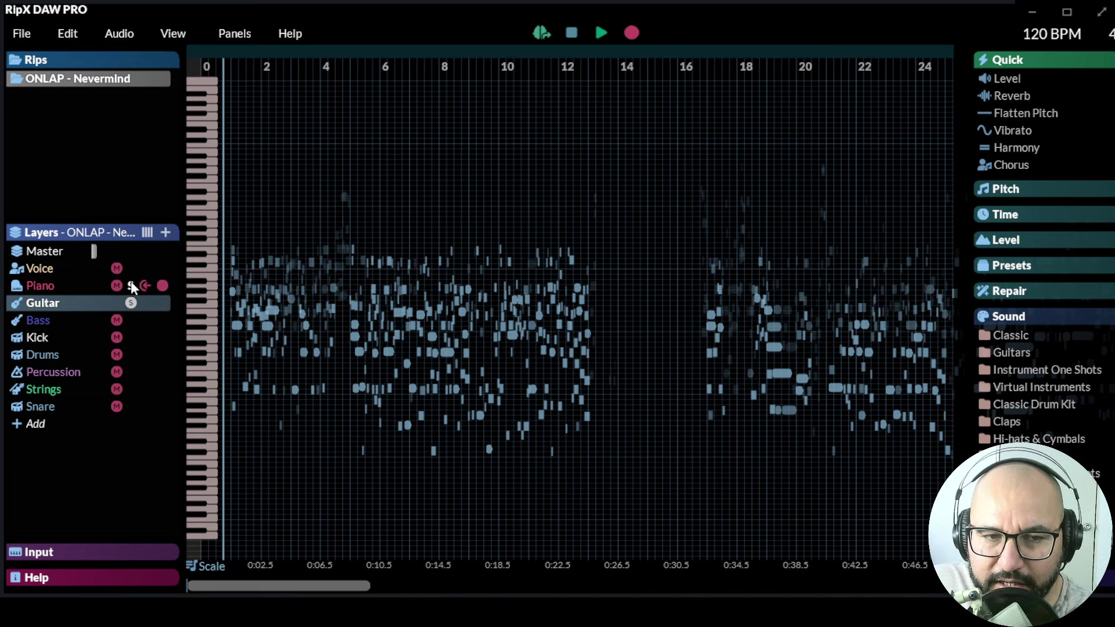
left_click(130, 268)
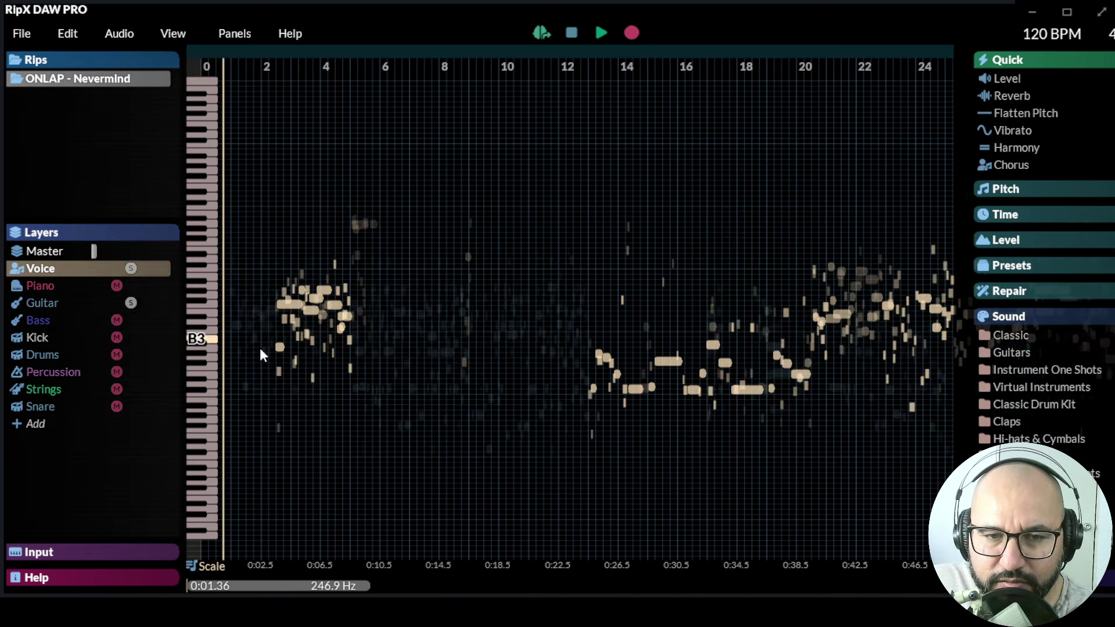
- Play the soloed Guitar and Voice layers from about 0:01 to about 0:10, stop playback, and switch both solos off
left_click(238, 346)
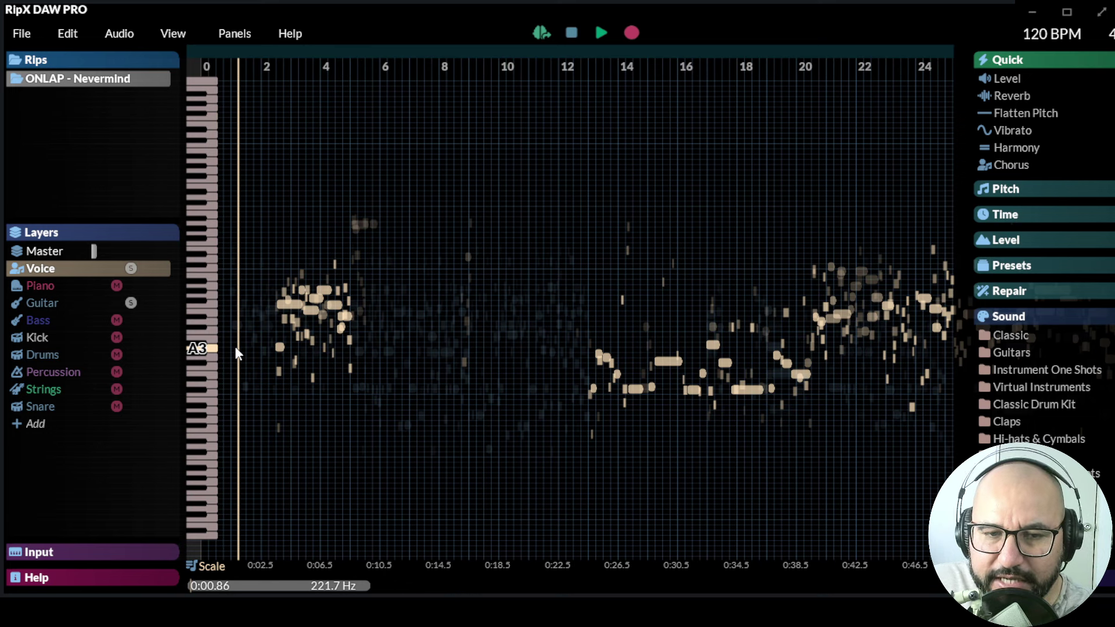
key("space")
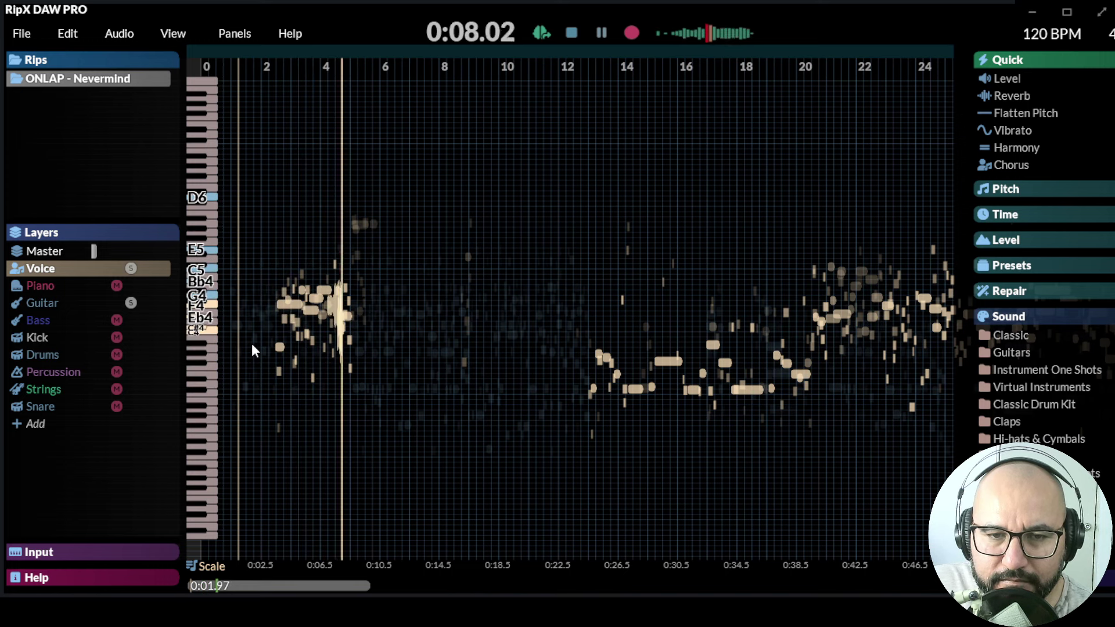
key("space")
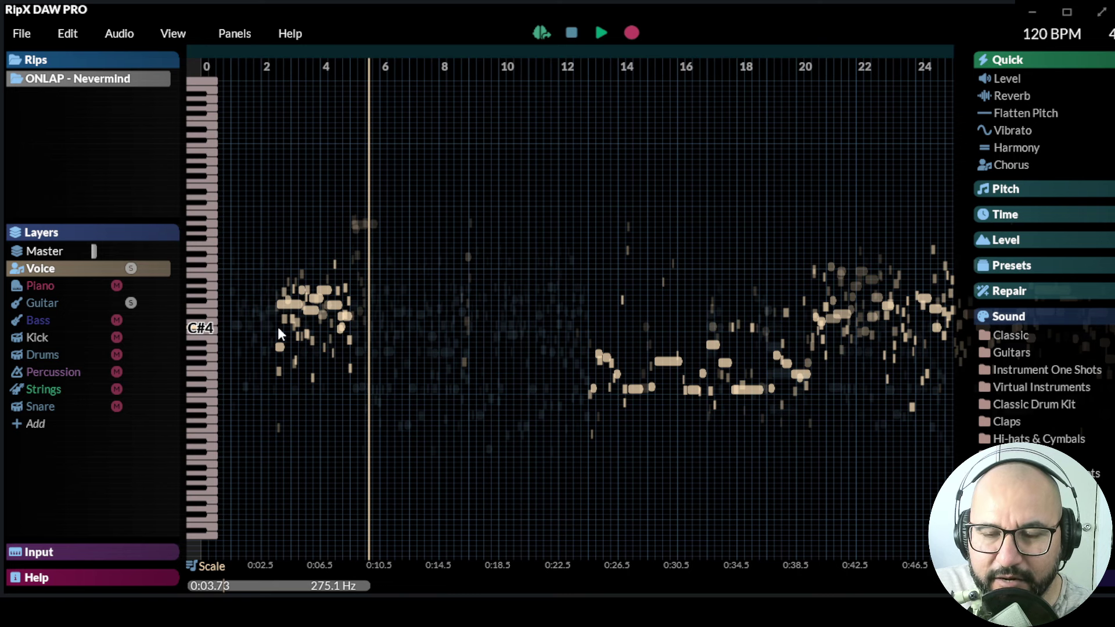
left_click(131, 302)
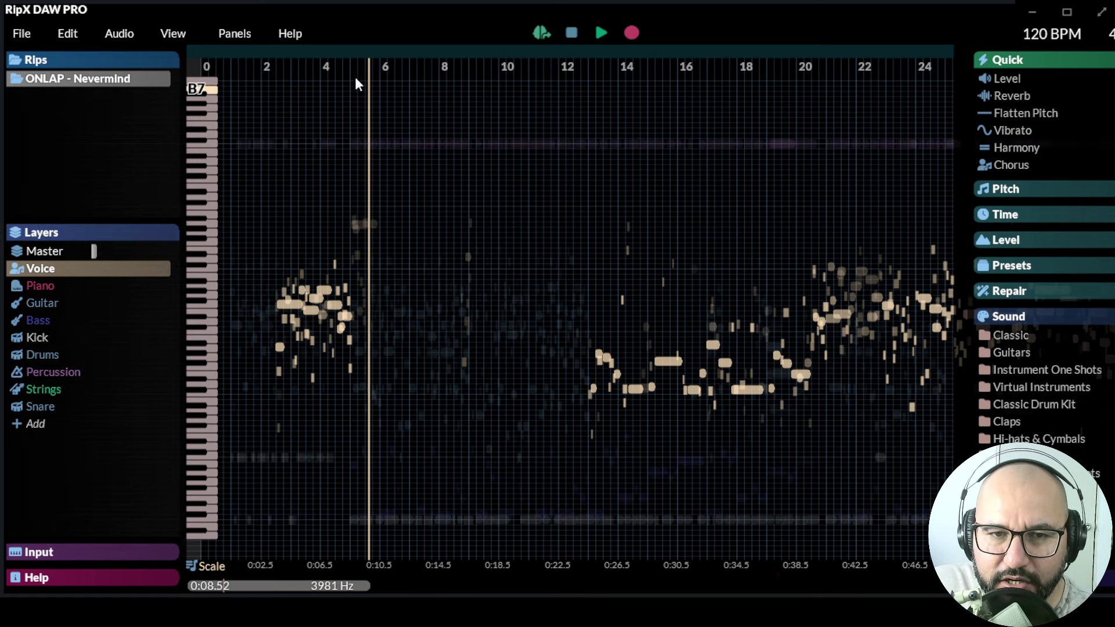
- Play the full mix from about 0:09 to just past 0:15, then stop playback
left_click(356, 108)
key("space")
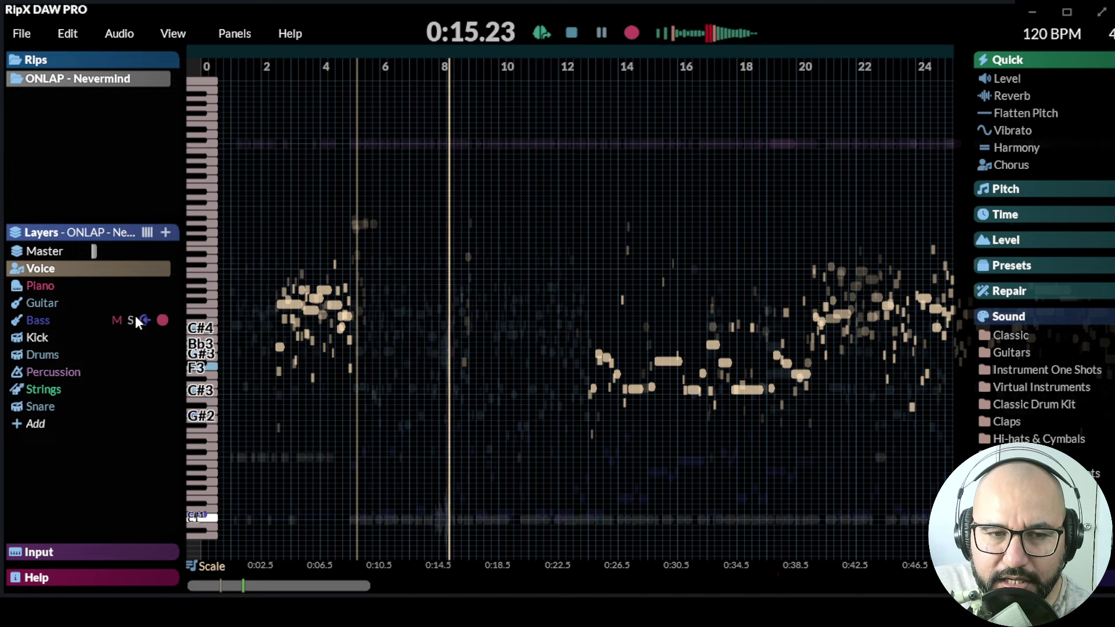
key("space")
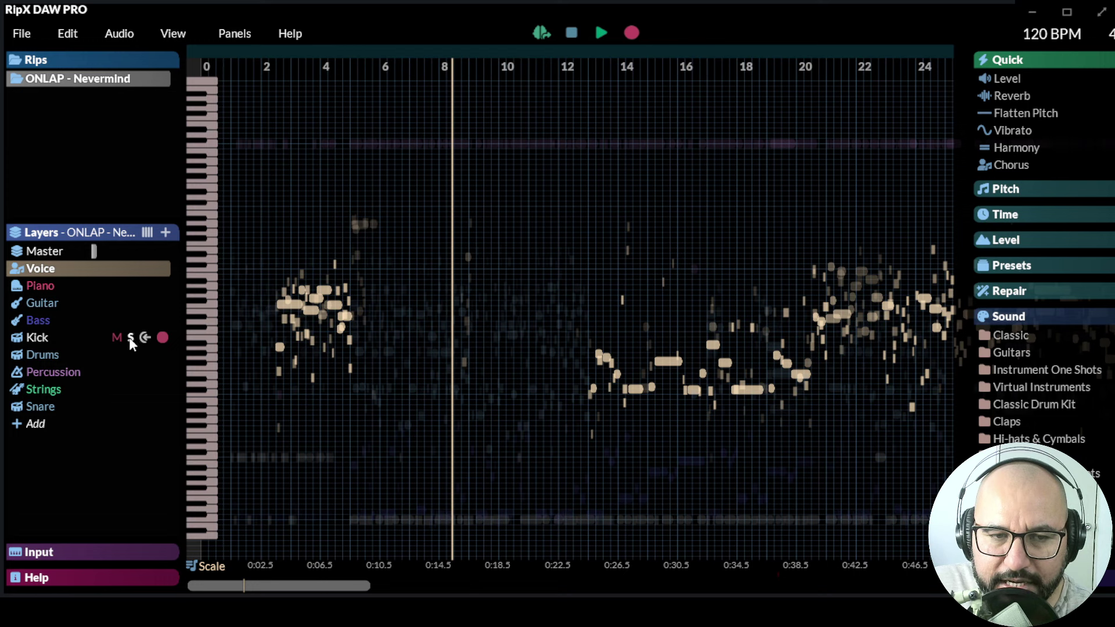
- Solo the Kick, Drums, Percussion and Snare layers, play them from just past 0:15 to about 0:22, and switch the solos off
left_click(130, 338)
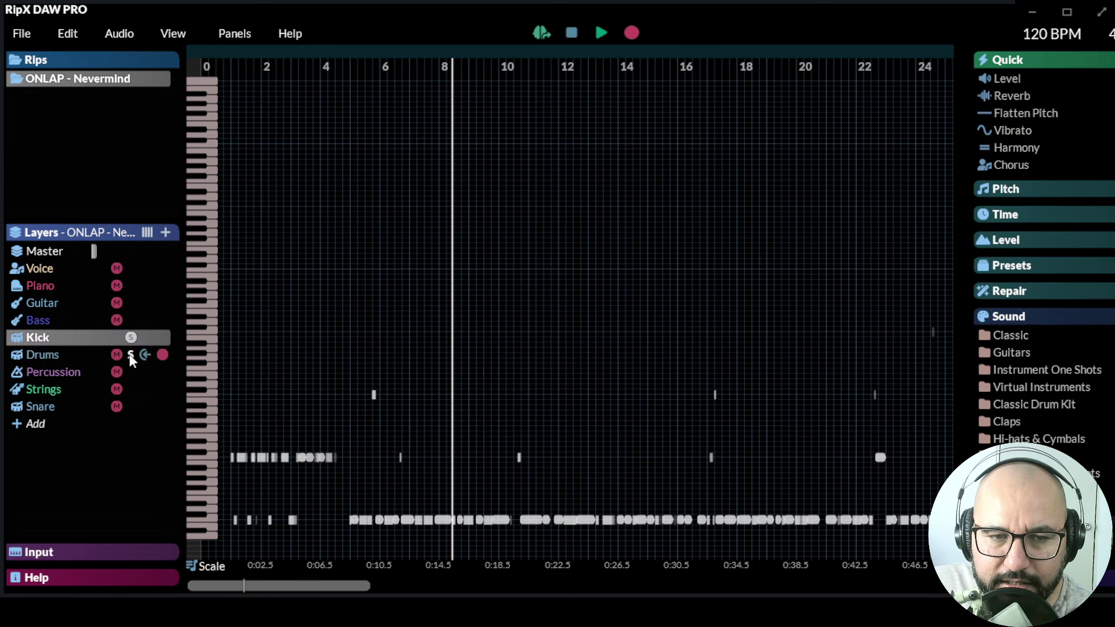
left_click(131, 355)
left_click(130, 373)
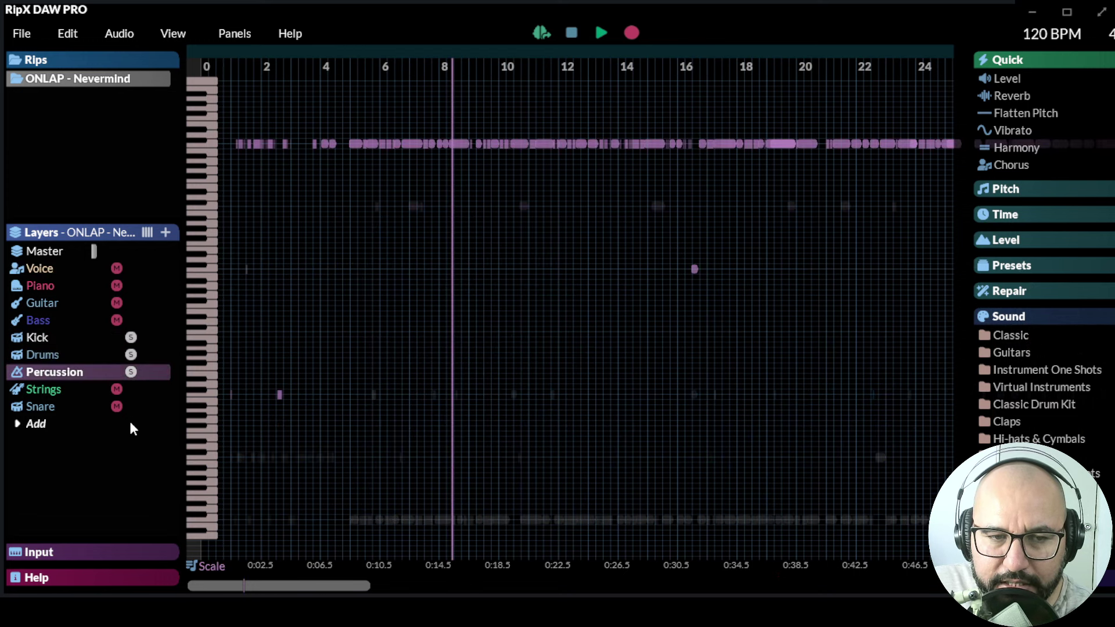
left_click(131, 407)
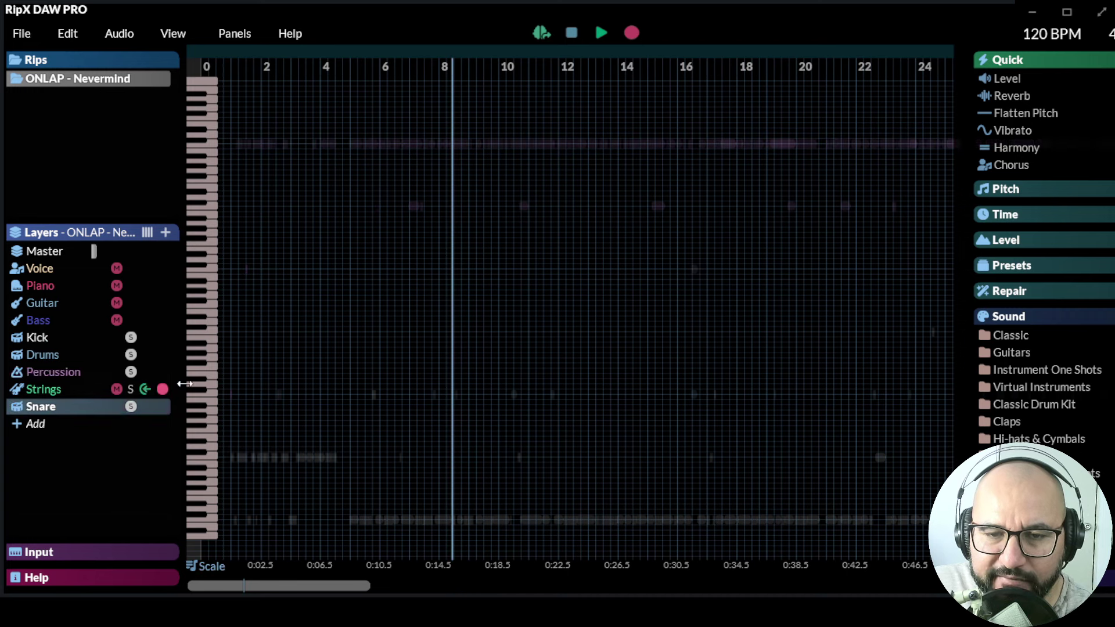
key("space")
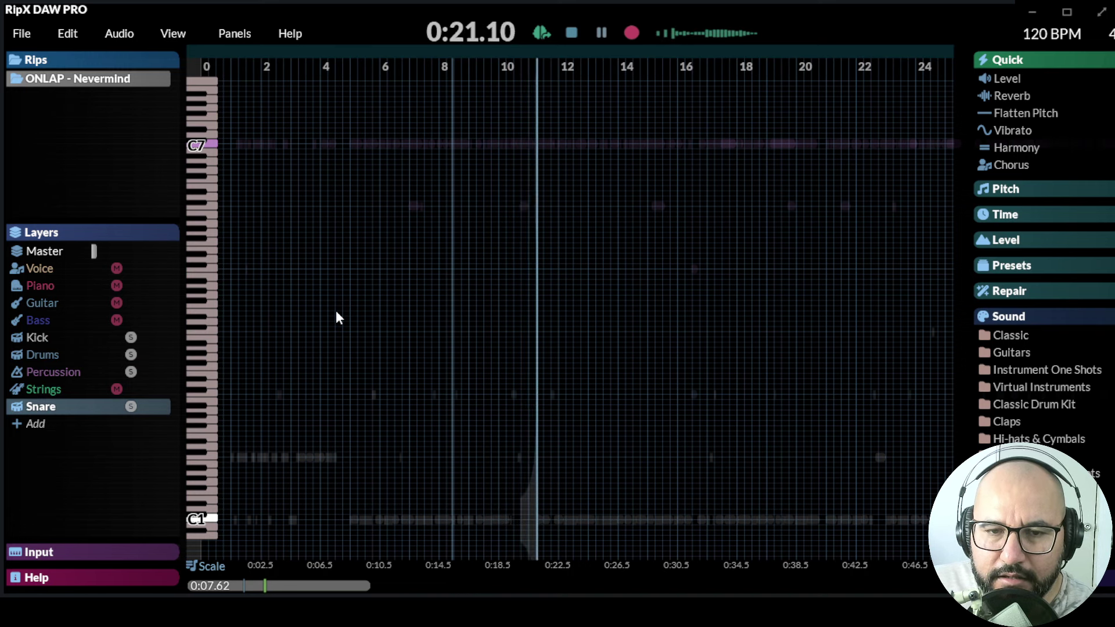
key("space")
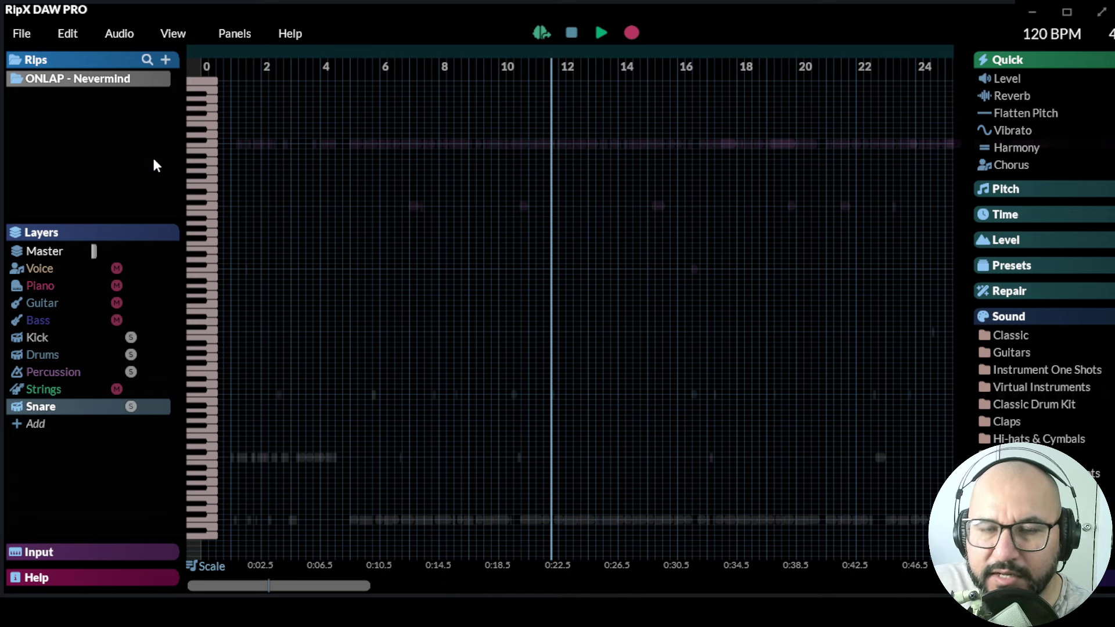
left_click(130, 337)
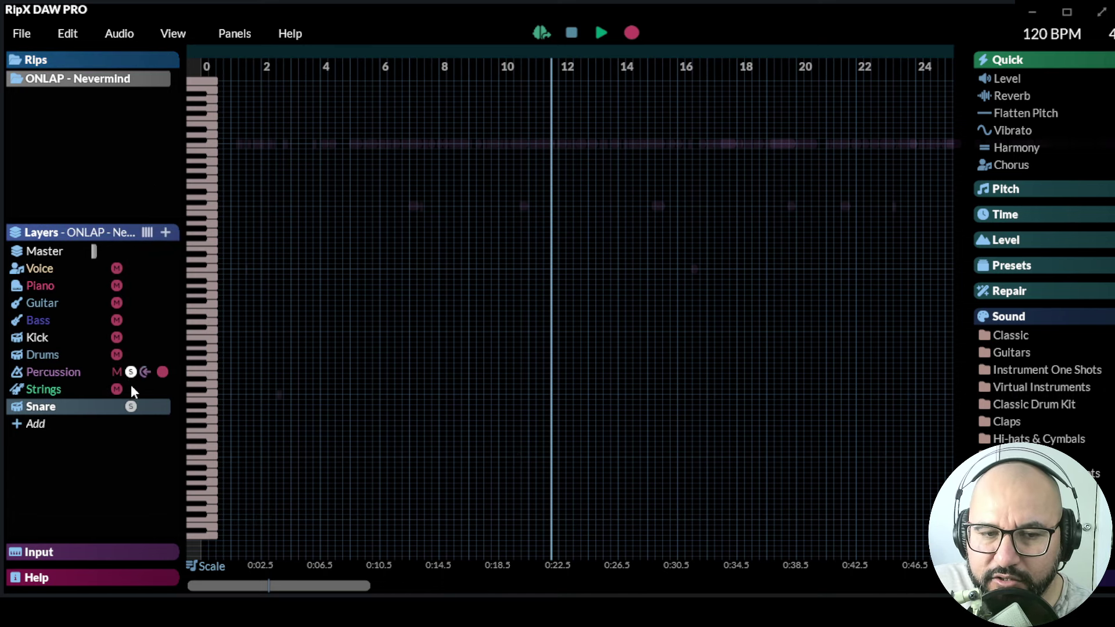
left_click(131, 407)
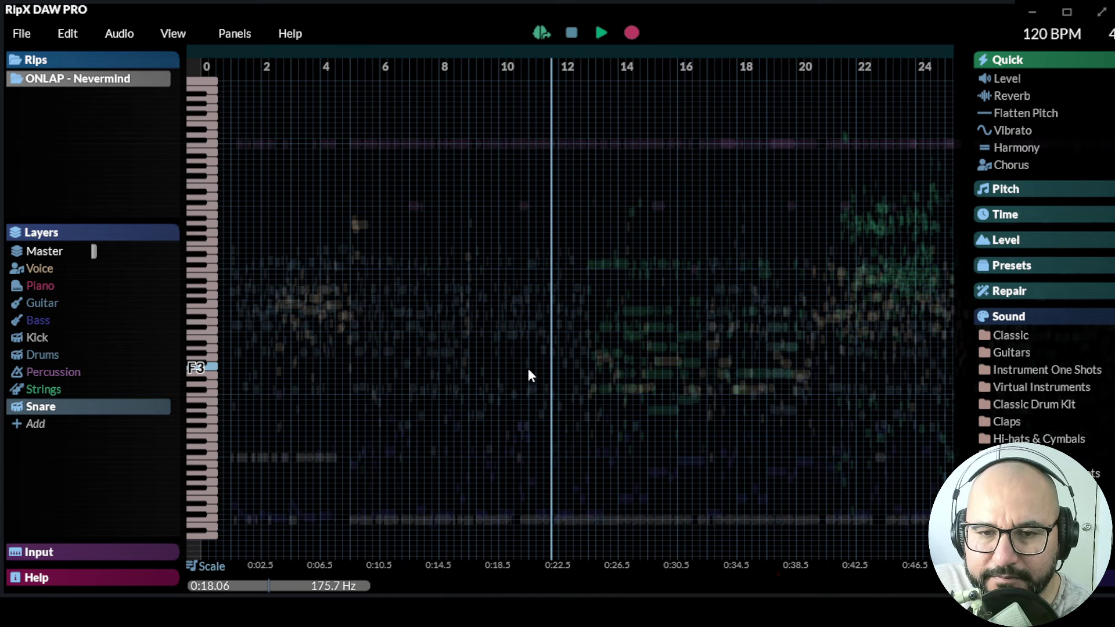
- Play the full mix from about 0:22, solo the Voice layer at about 0:28, and stop playback
key("space")
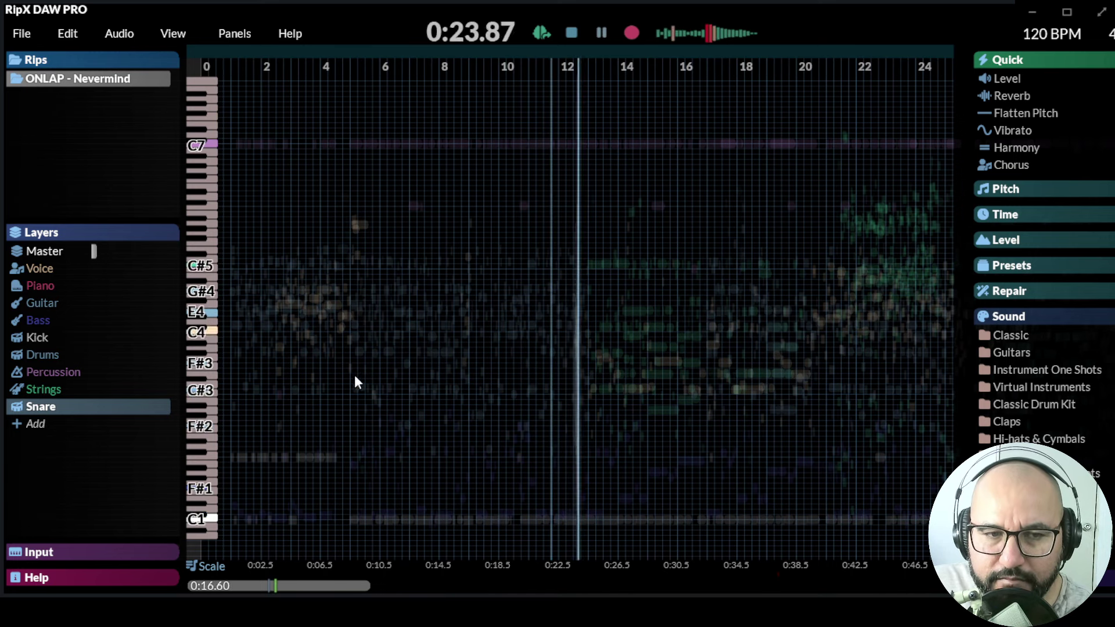
mouse_move(129, 319)
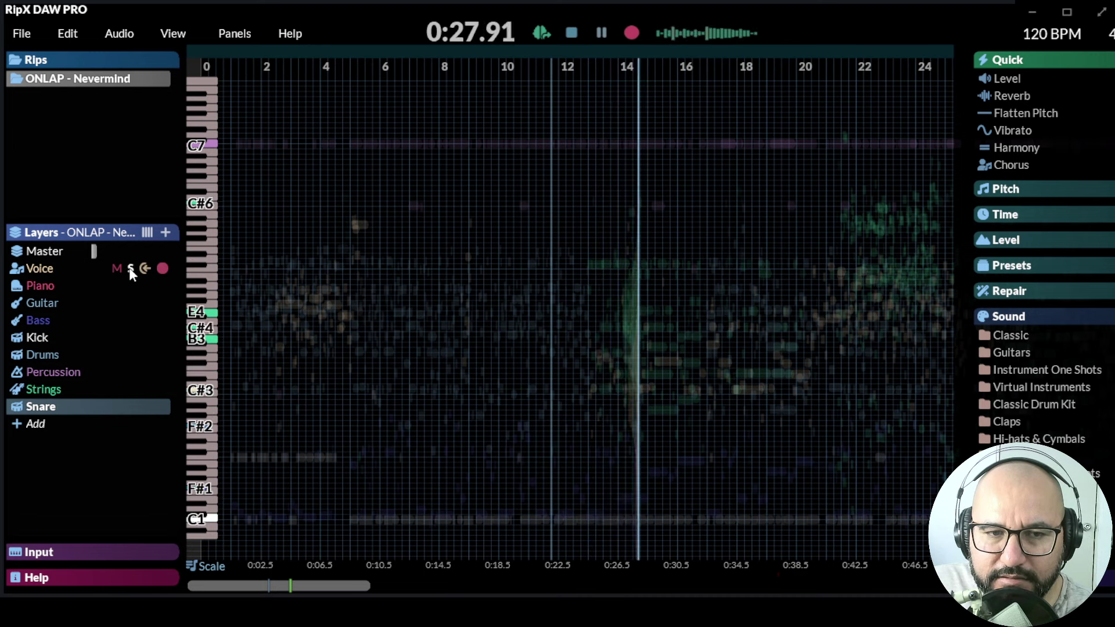
left_click(131, 269)
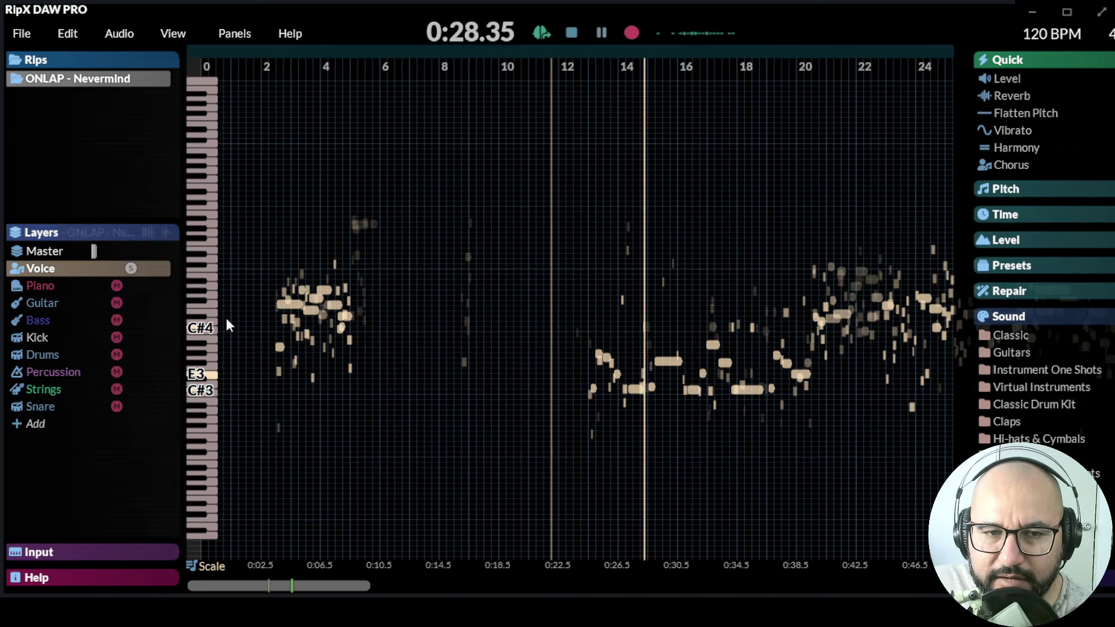
key("space")
- Play the soloed Voice layer from about 0:24, where its second group of notes begins
left_click(583, 344)
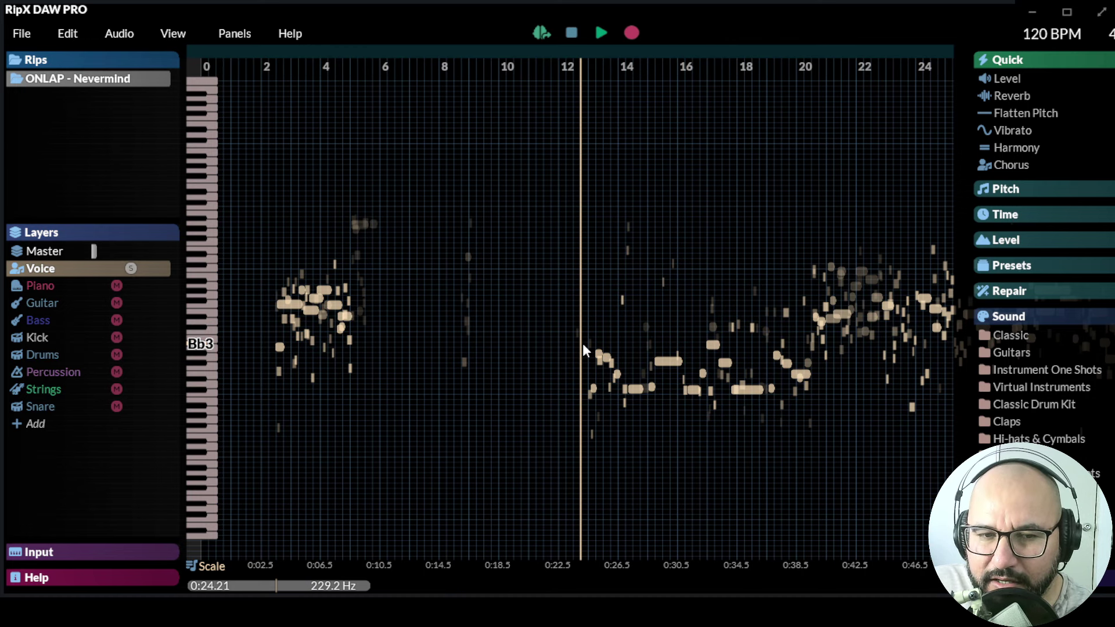
key("space")
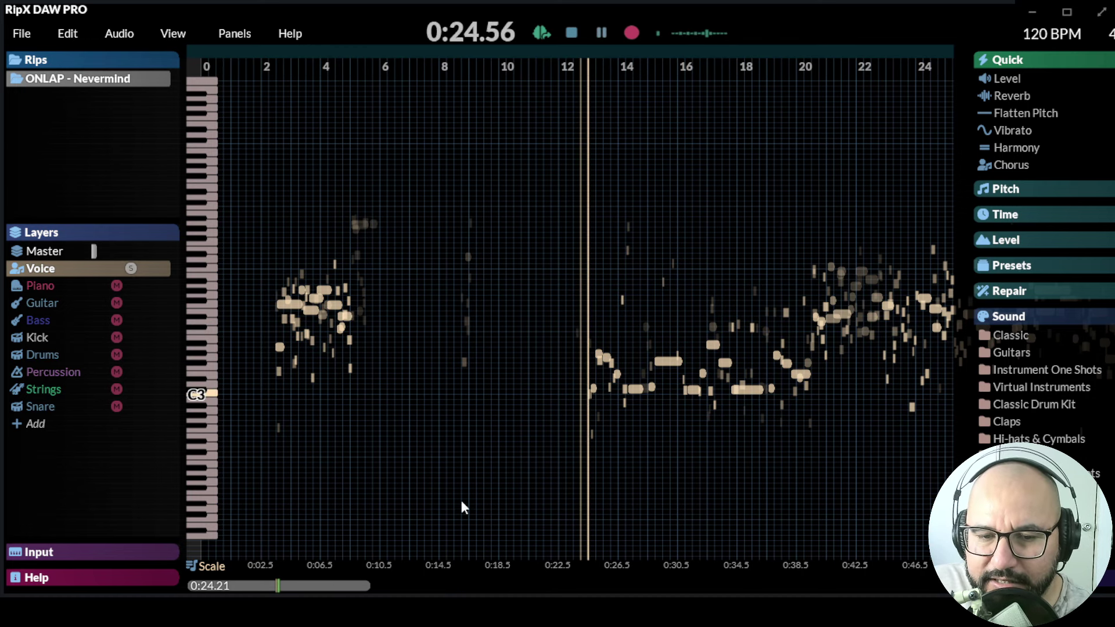
left_click_drag(343, 593, 361, 590)
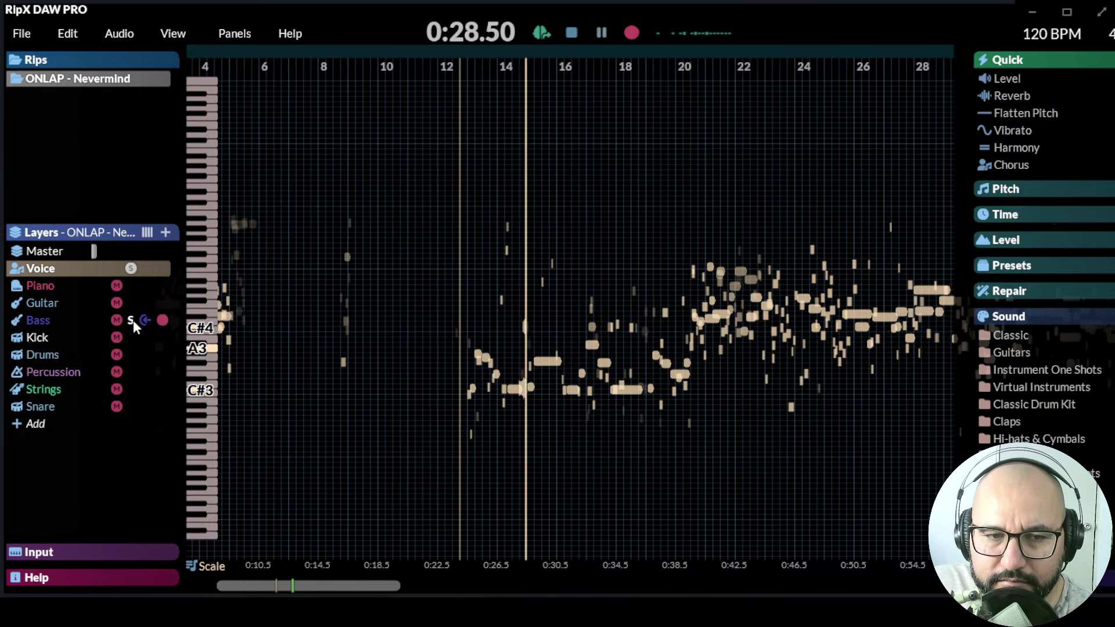
- During playback, solo Bass alongside Voice, drop Voice and bring it back, then stop past 0:42 with both solos off
left_click(132, 320)
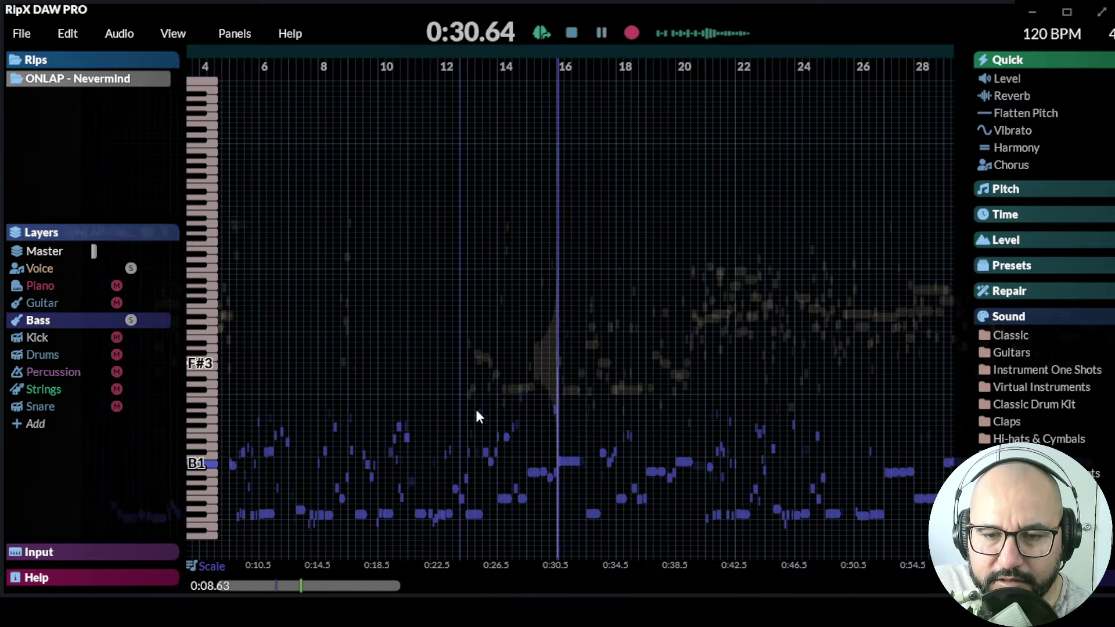
left_click(132, 269)
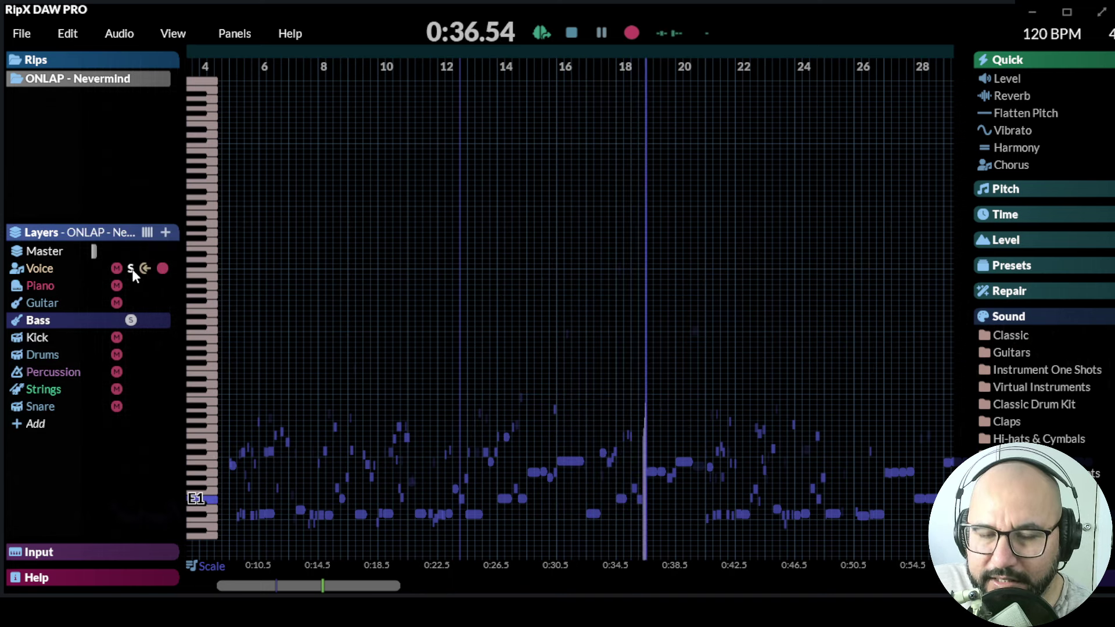
left_click(131, 270)
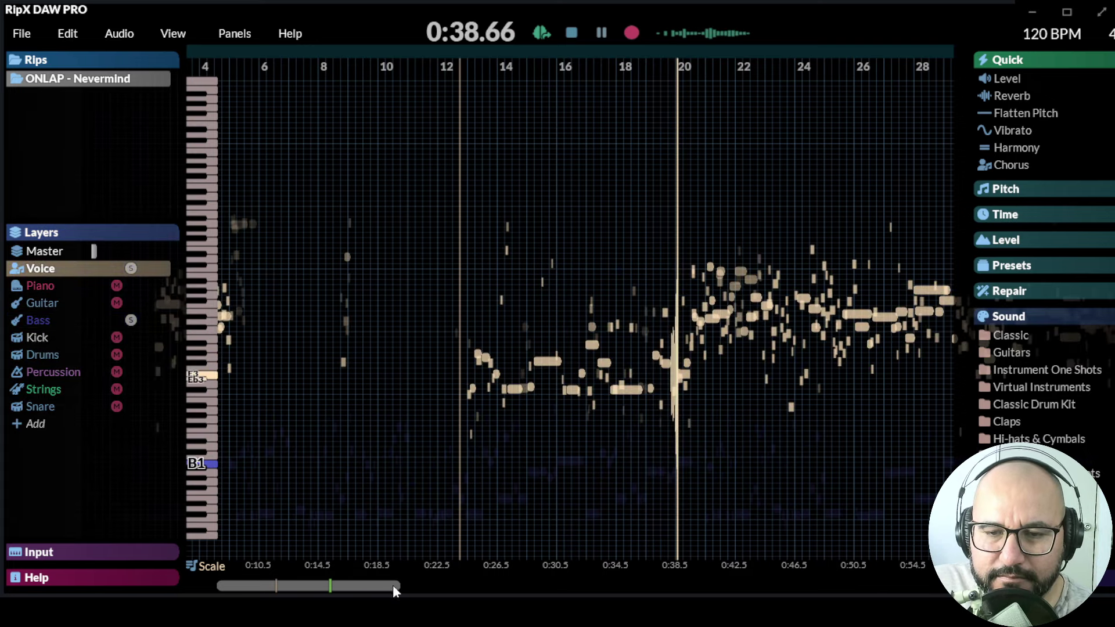
left_click_drag(392, 584, 436, 594)
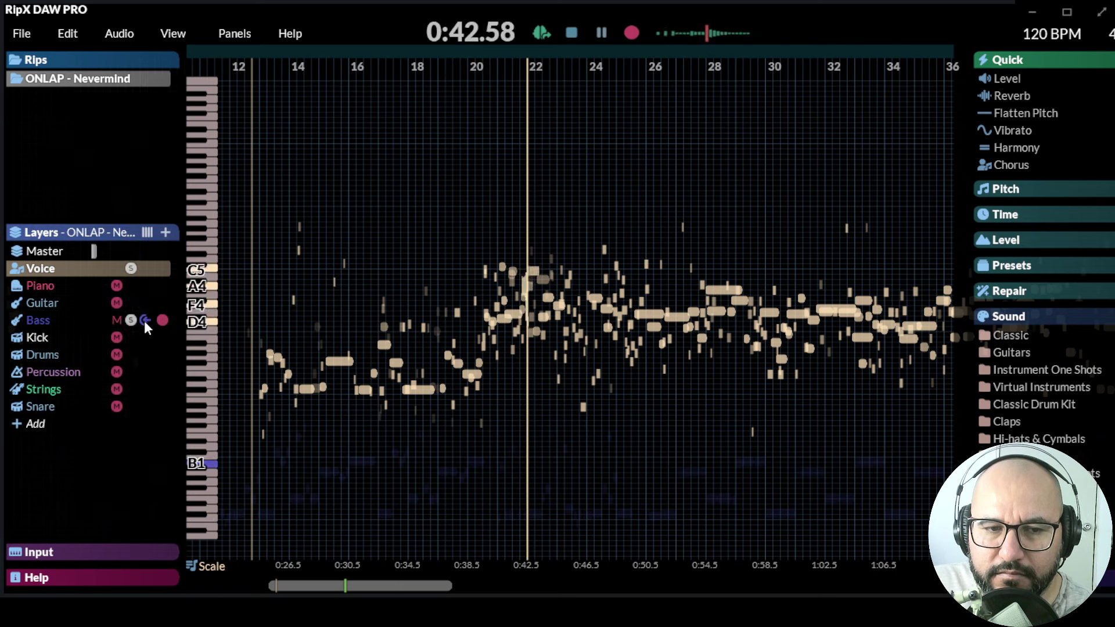
key("space")
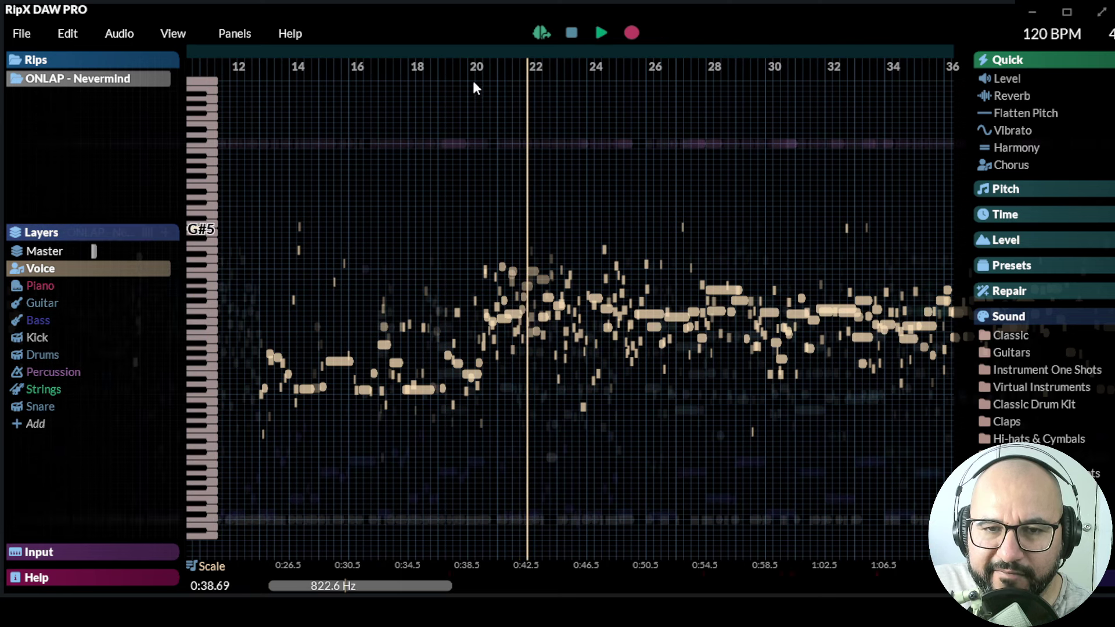
- Play the full mix from about 0:37.5, mute the Guitar layer during playback, then stop near 0:49 and unmute it
left_click(453, 107)
key("space")
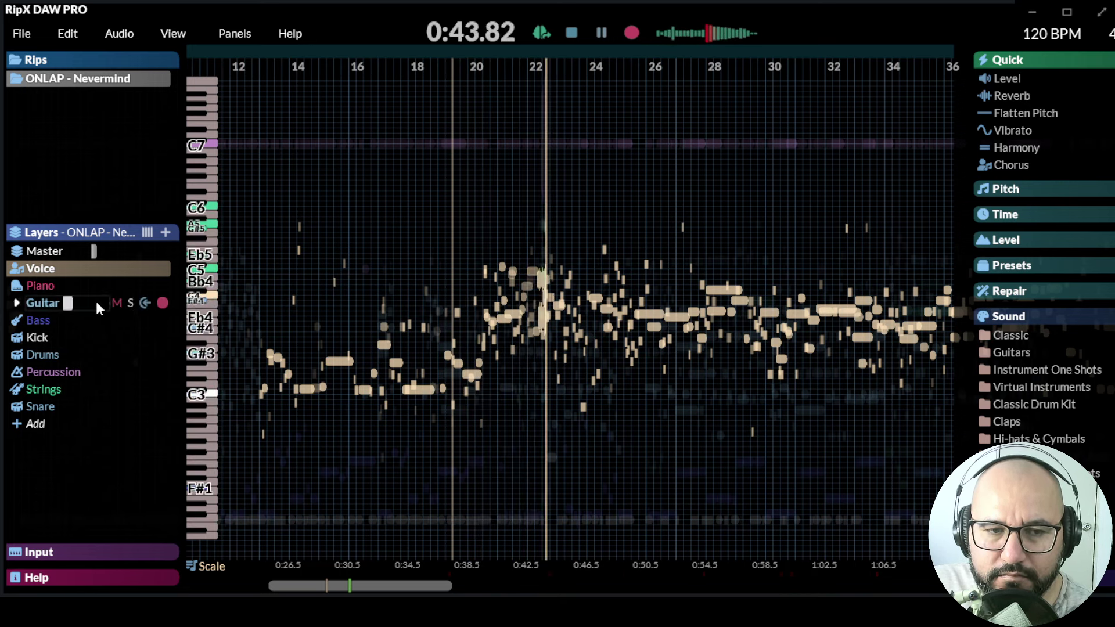
left_click(117, 304)
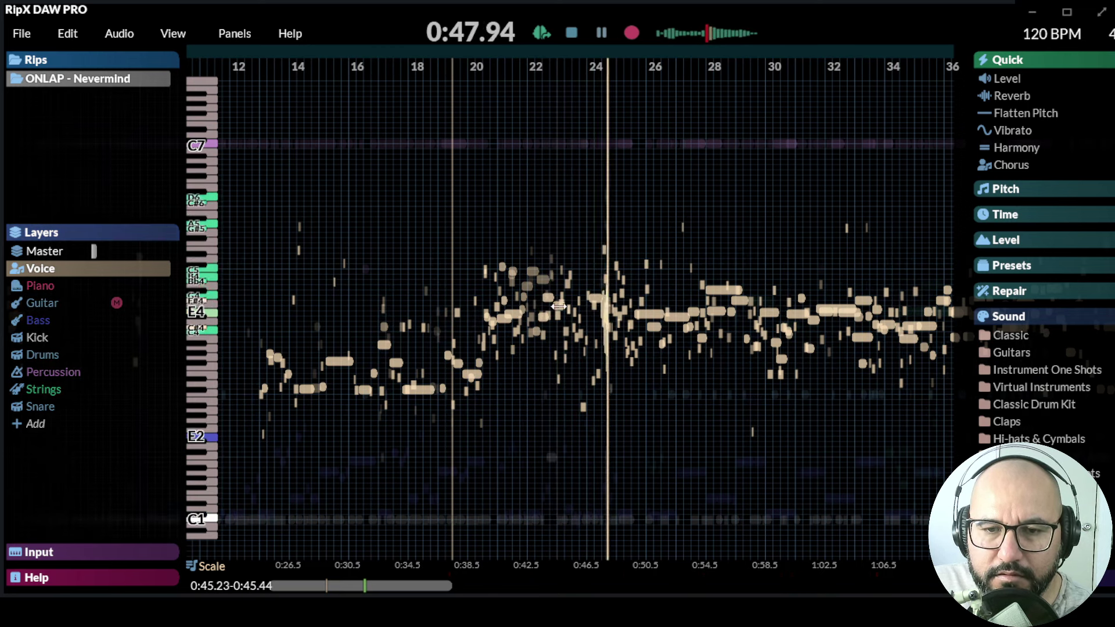
key("space")
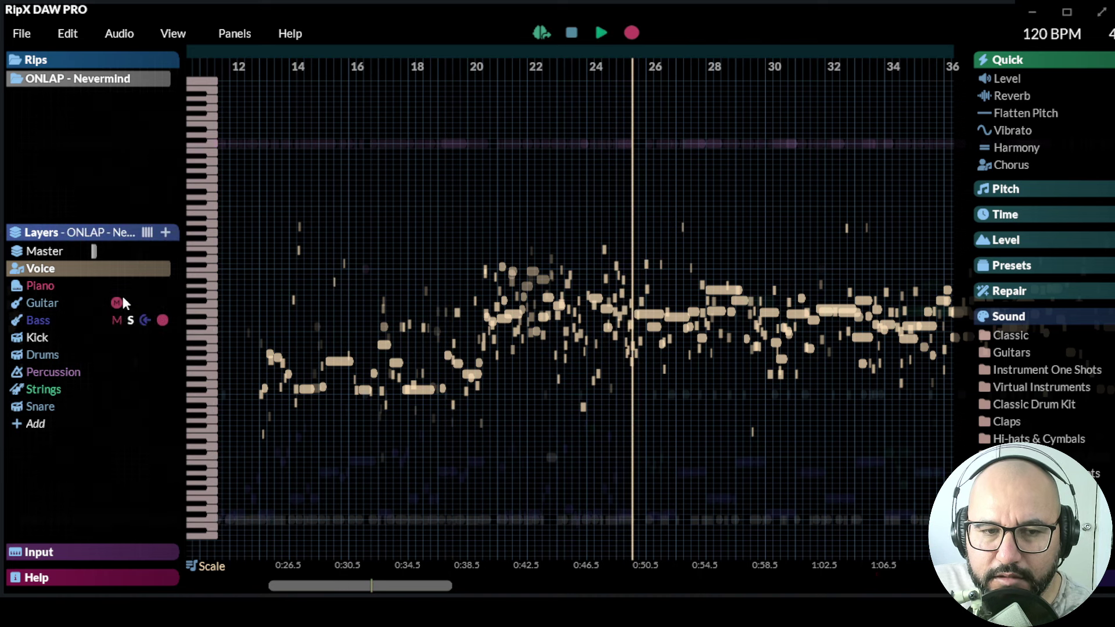
left_click(118, 305)
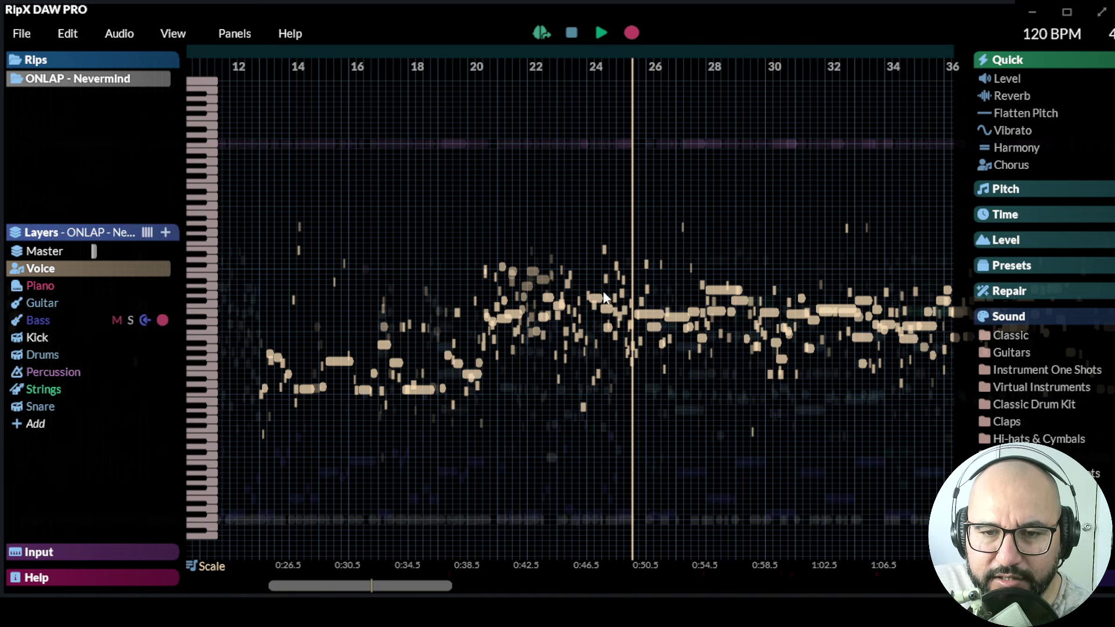
- Solo the Voice layer and play it from about 0:45 to just before 0:50, then stop playback
left_click(595, 327)
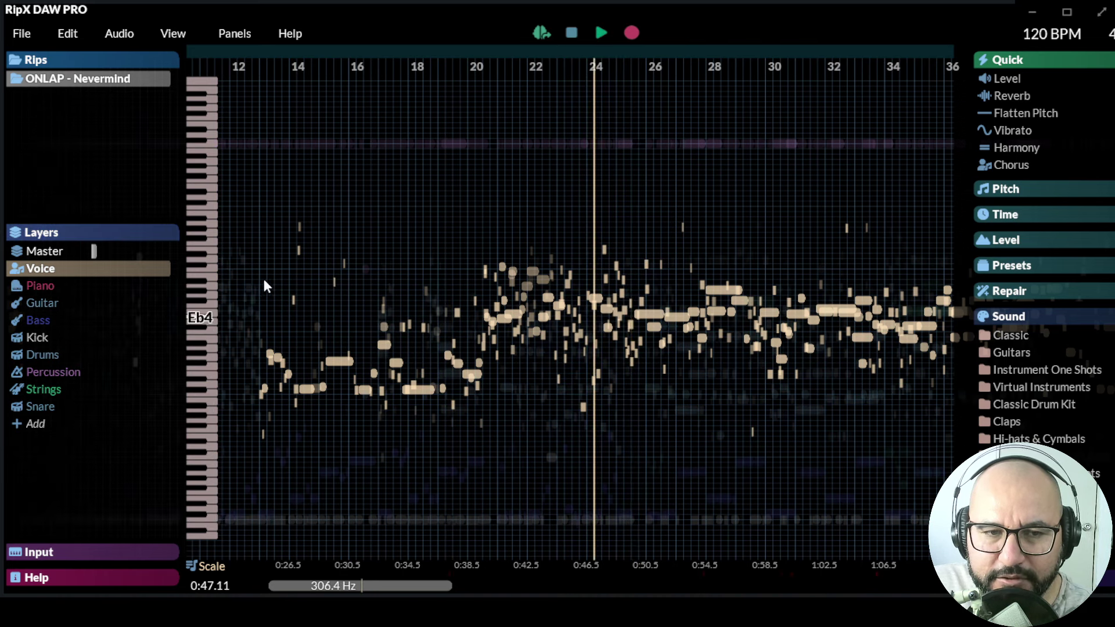
left_click(131, 270)
left_click(570, 316)
key("space")
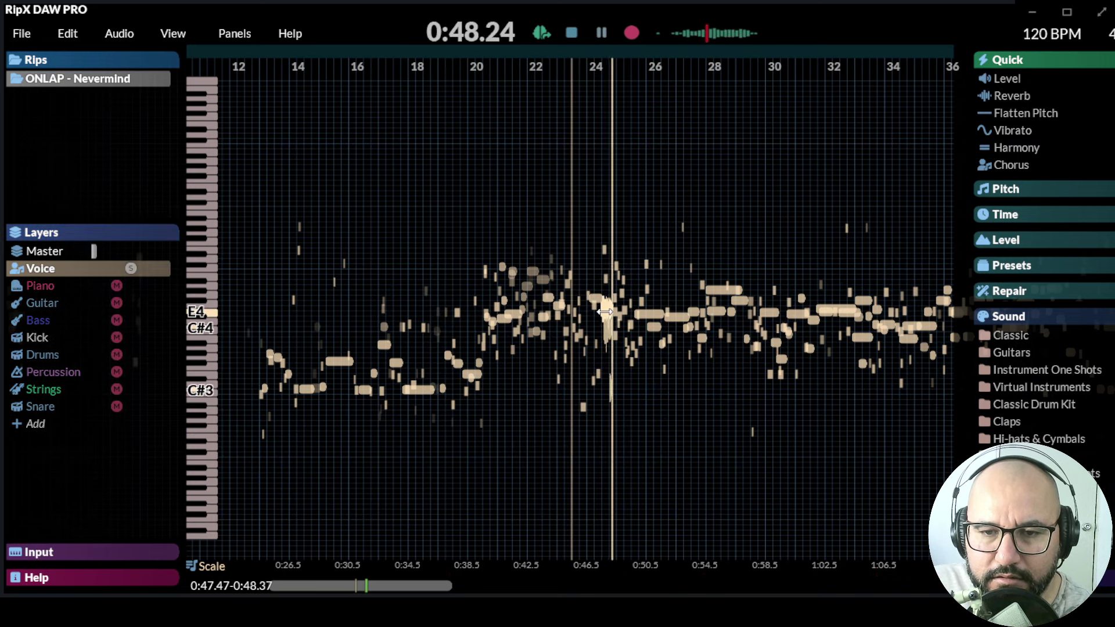
key("space")
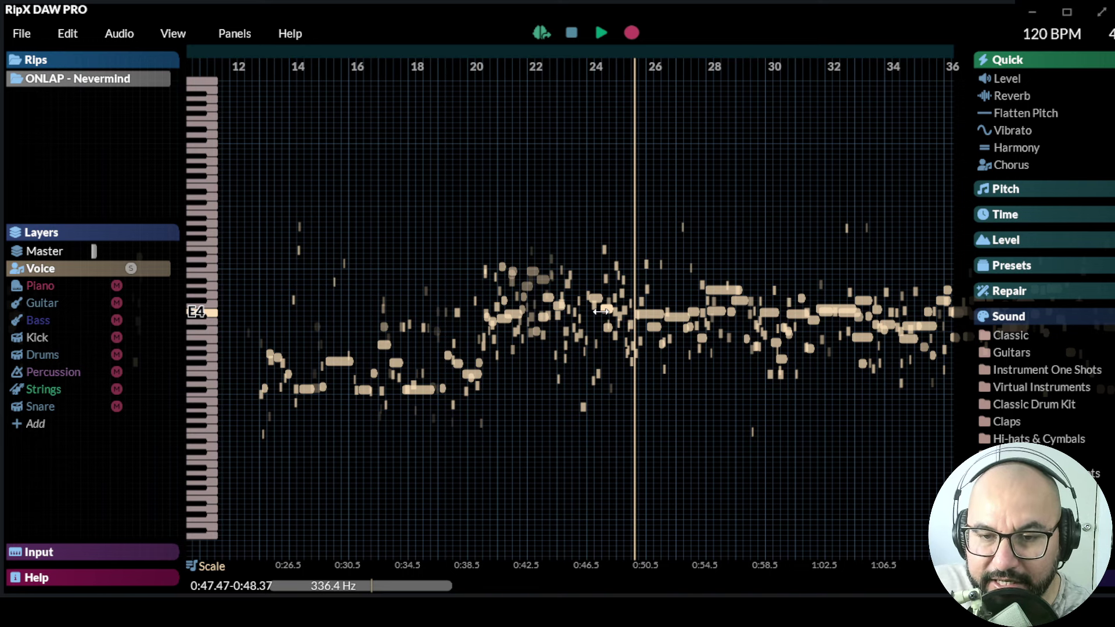
- Replay the soloed Voice layer from about 0:45 to about 0:57, then stop playback
left_click(585, 307)
key("space")
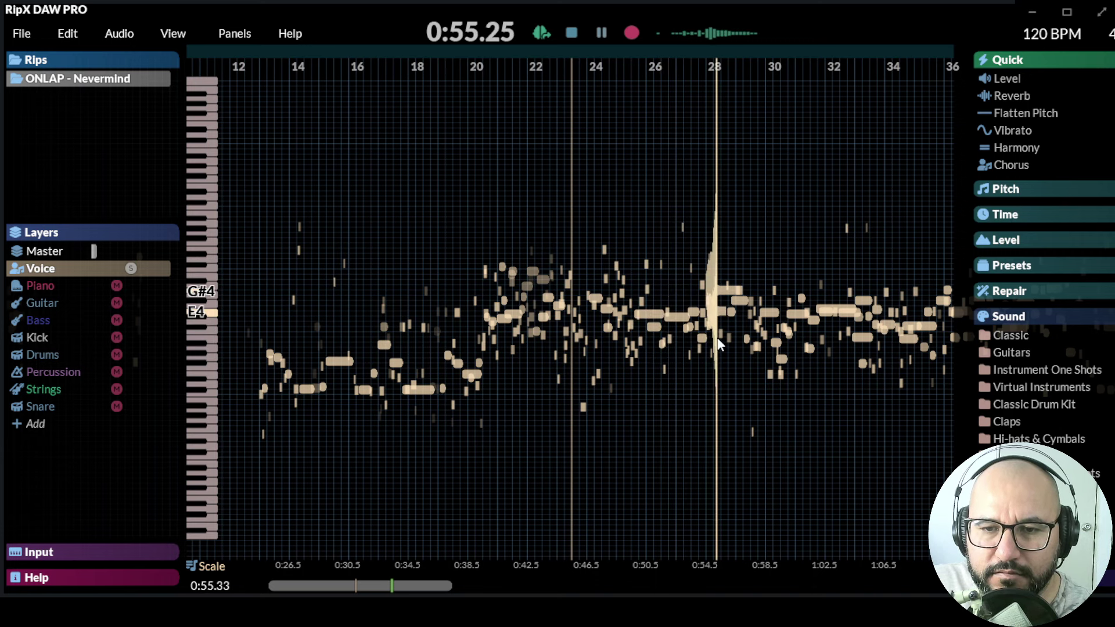
key("space")
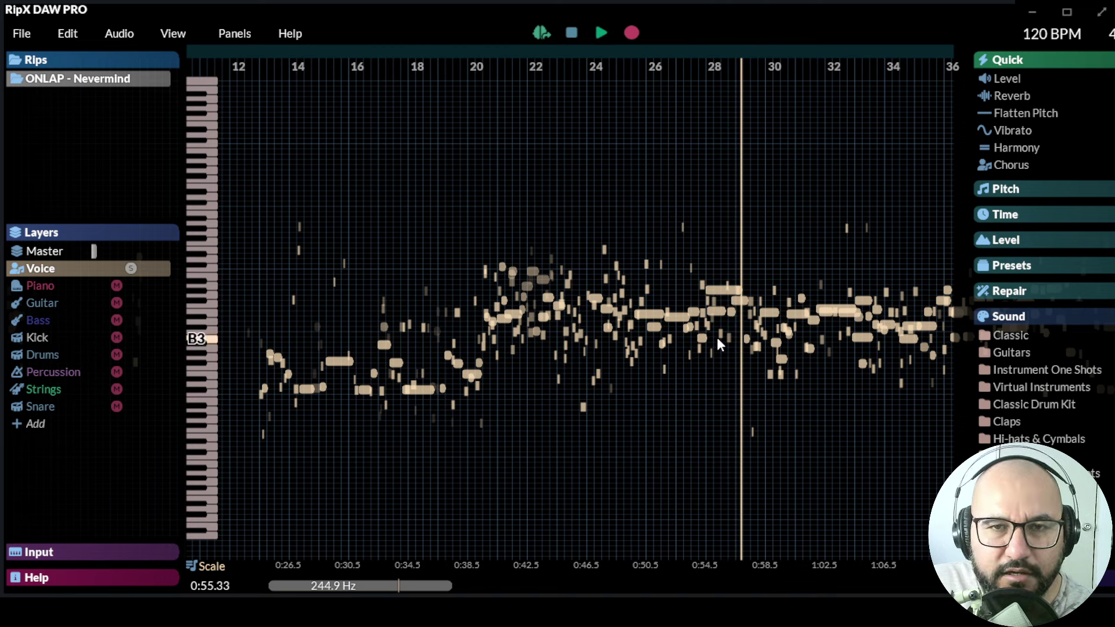
- Play the full mix without the Voice solo from about 0:47.5 to about 1:09, then stop playback
left_click(603, 321)
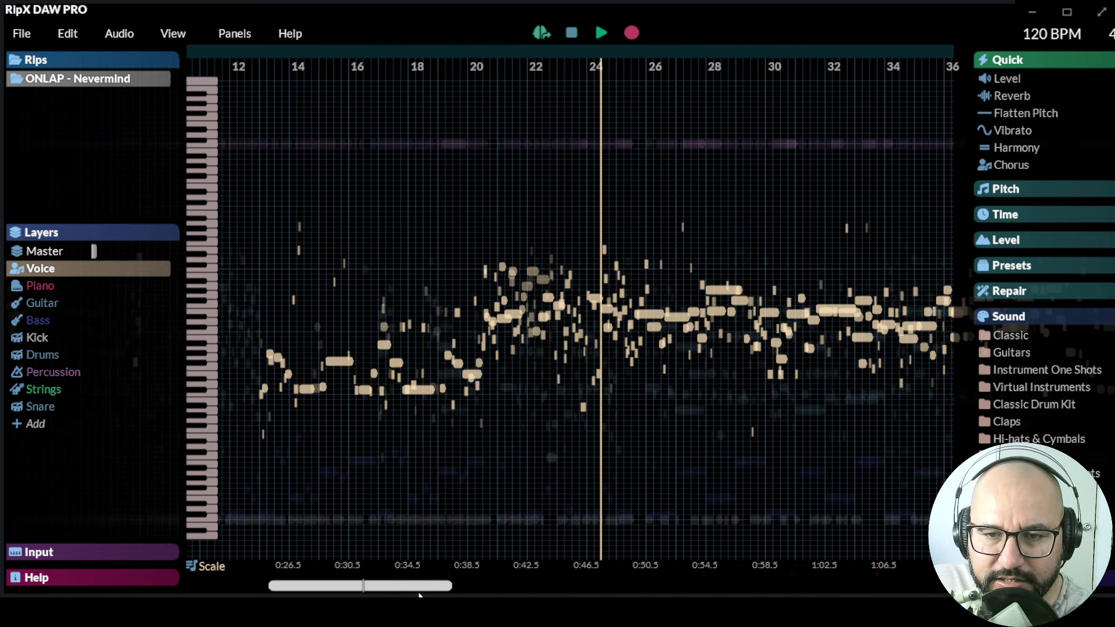
key("space")
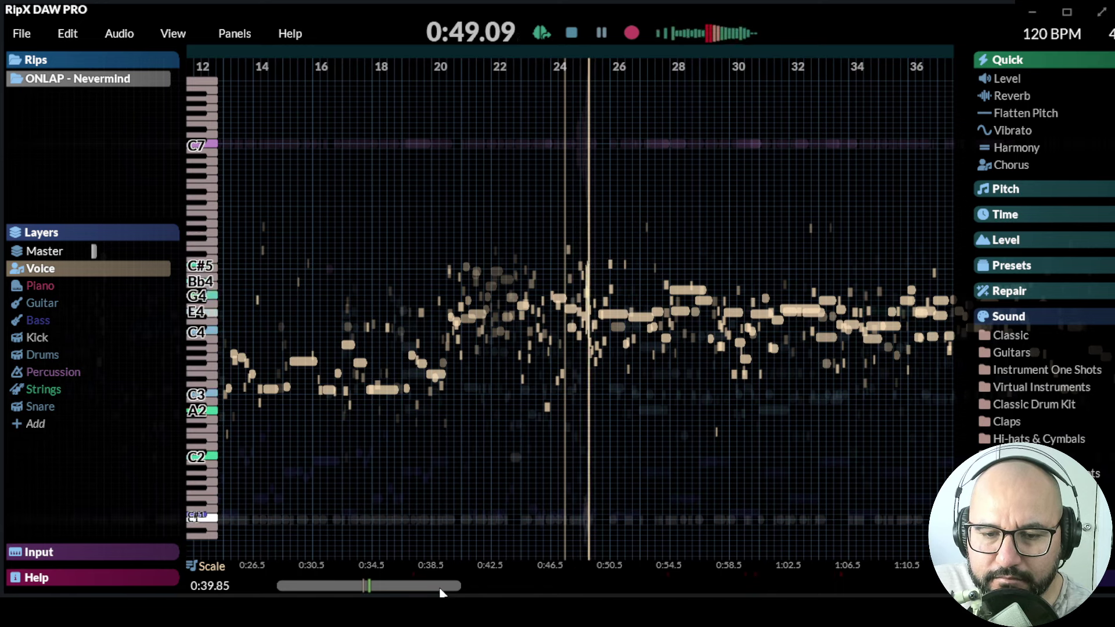
left_click_drag(442, 587, 483, 592)
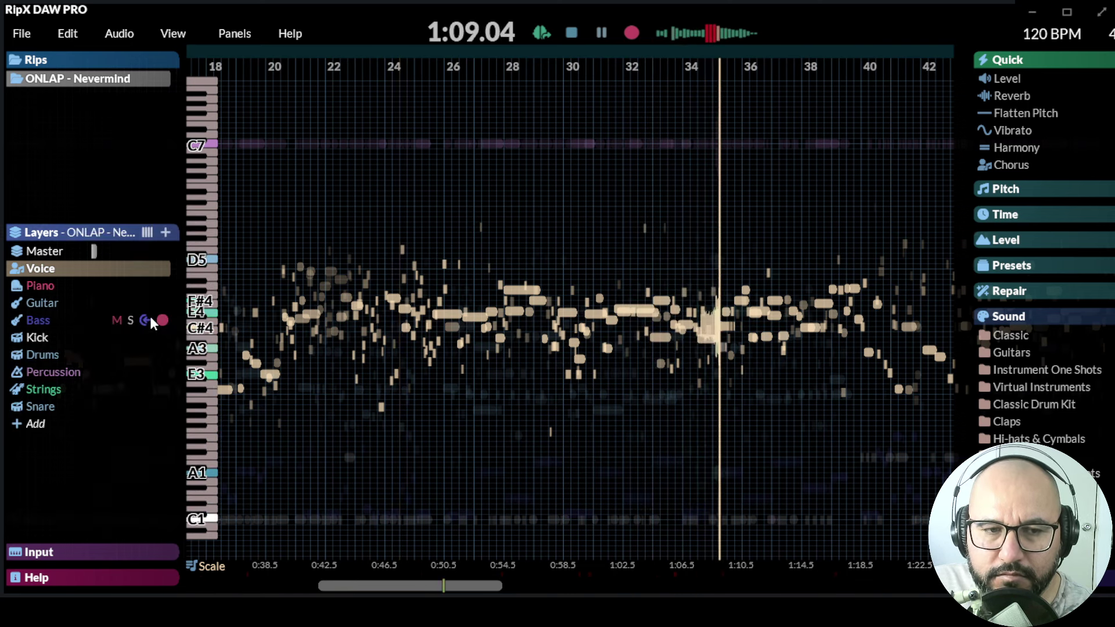
key("space")
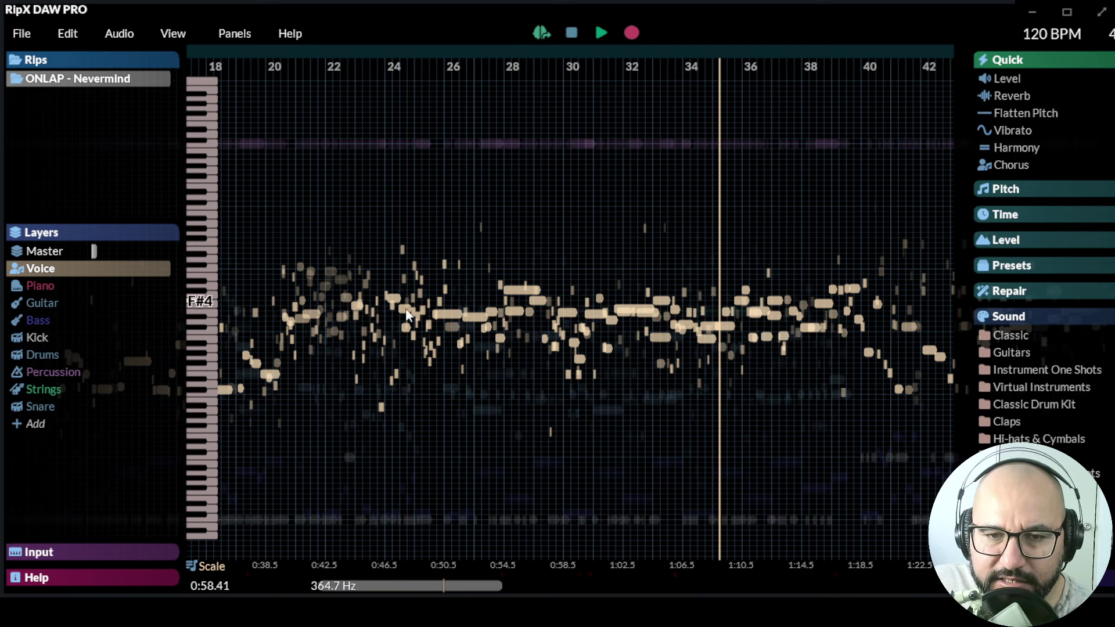
- Solo the Guitar layer and play it from about 0:51.5 to just past 0:58, then stop playback
left_click(129, 303)
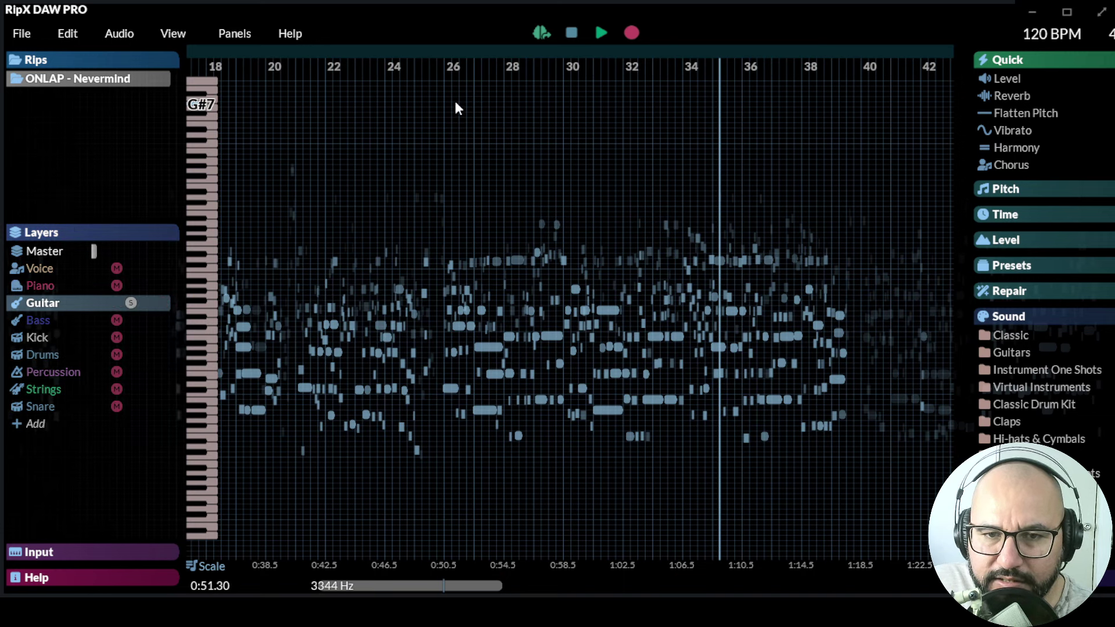
left_click(456, 163)
key("space")
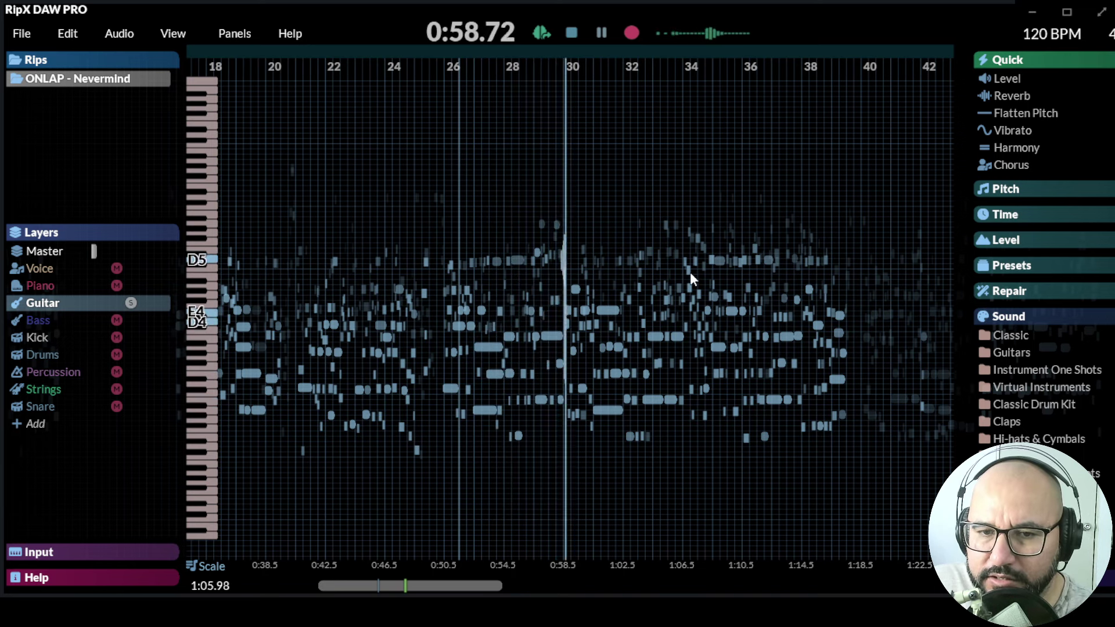
key("space")
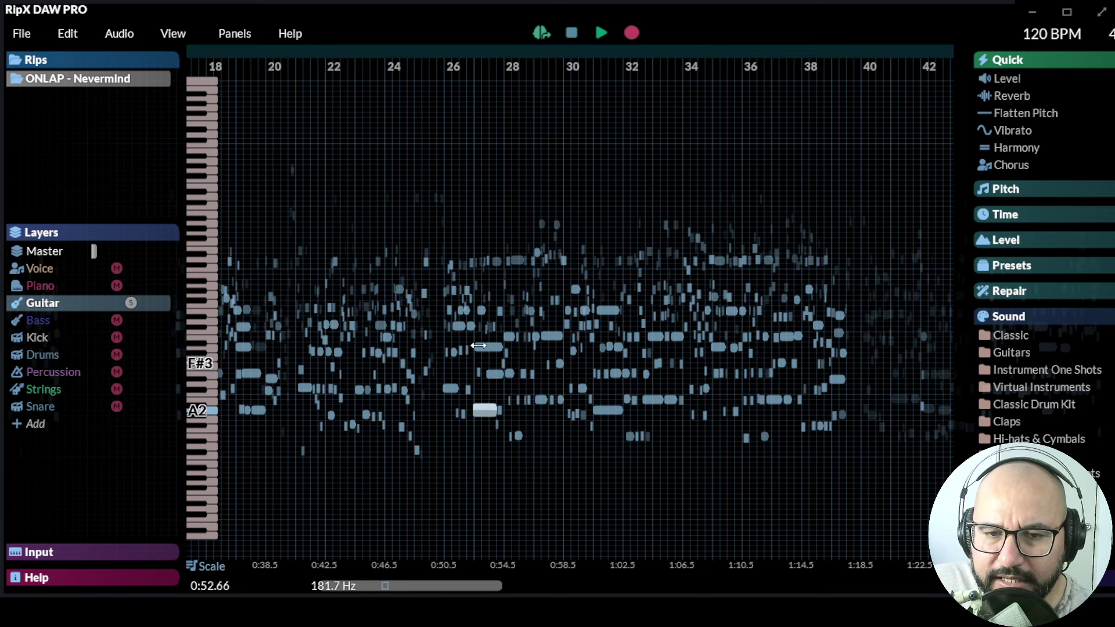
- Audition the held A3 and A2 Guitar notes near 0:53, then select all Guitar notes from about 0:51 to 1:07
left_click(486, 348)
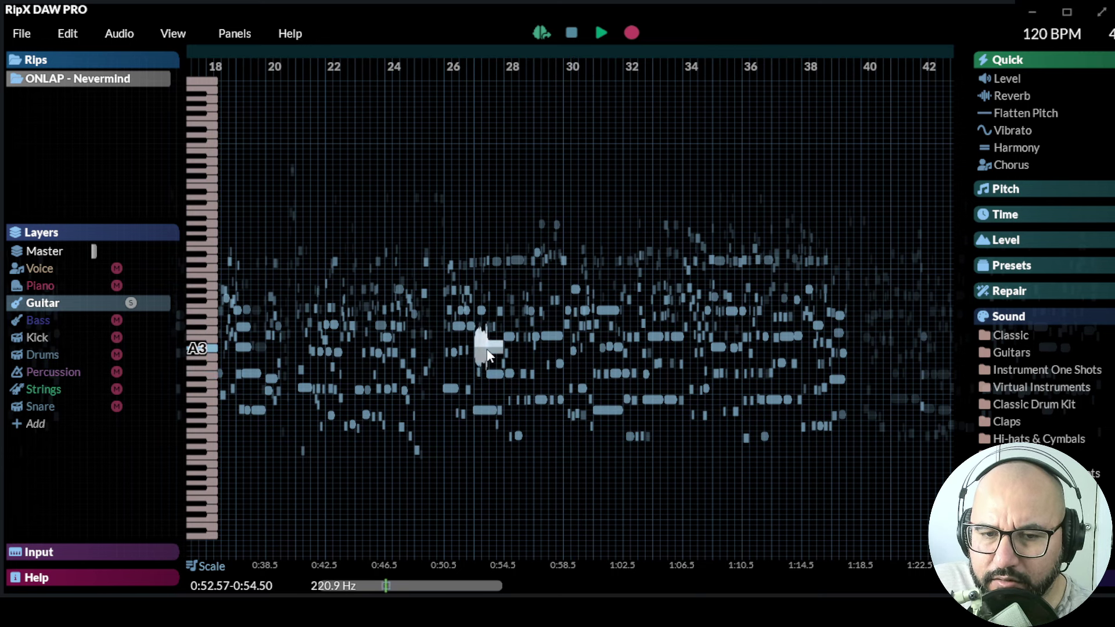
left_click(480, 410)
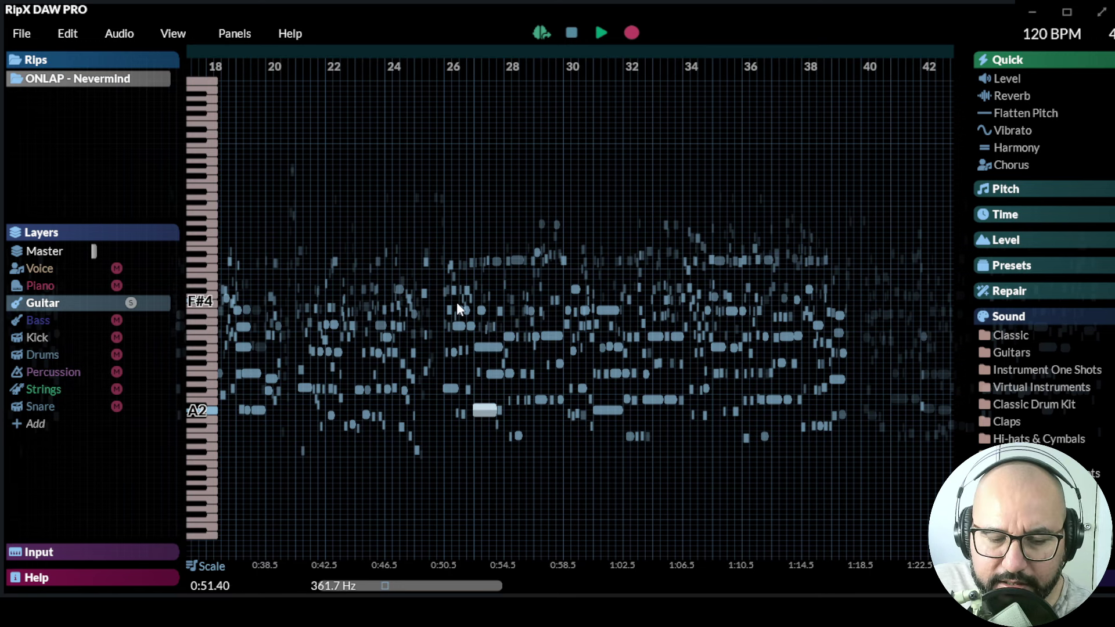
left_click_drag(452, 226, 691, 476)
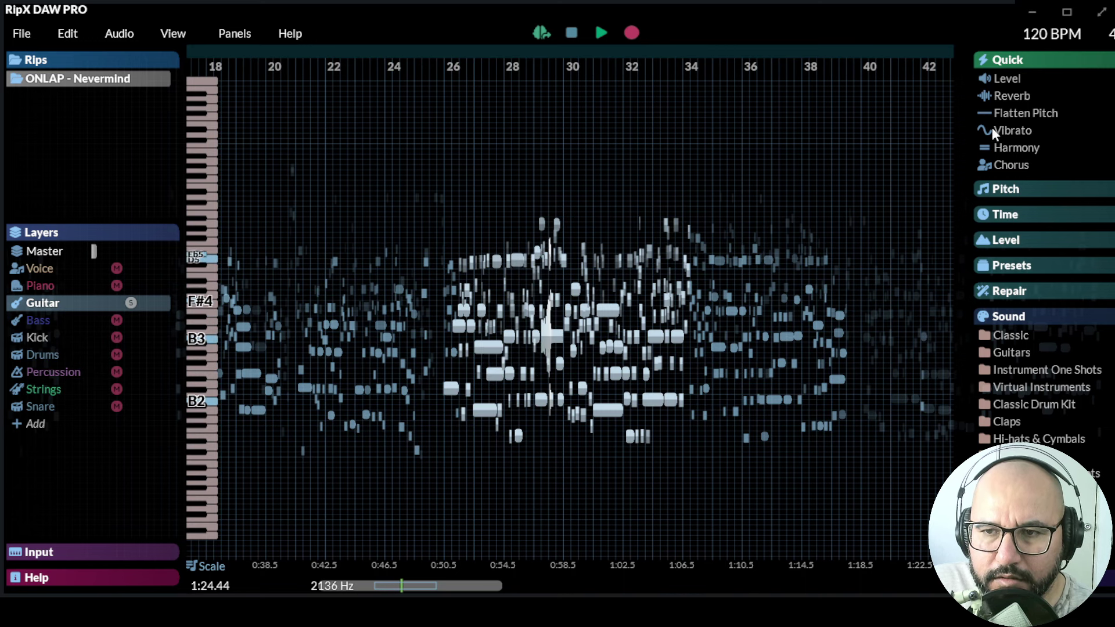
- Try the Vibrato effect on the selected Guitar notes and play the passage briefly, then stop playback
mouse_move(1008, 80)
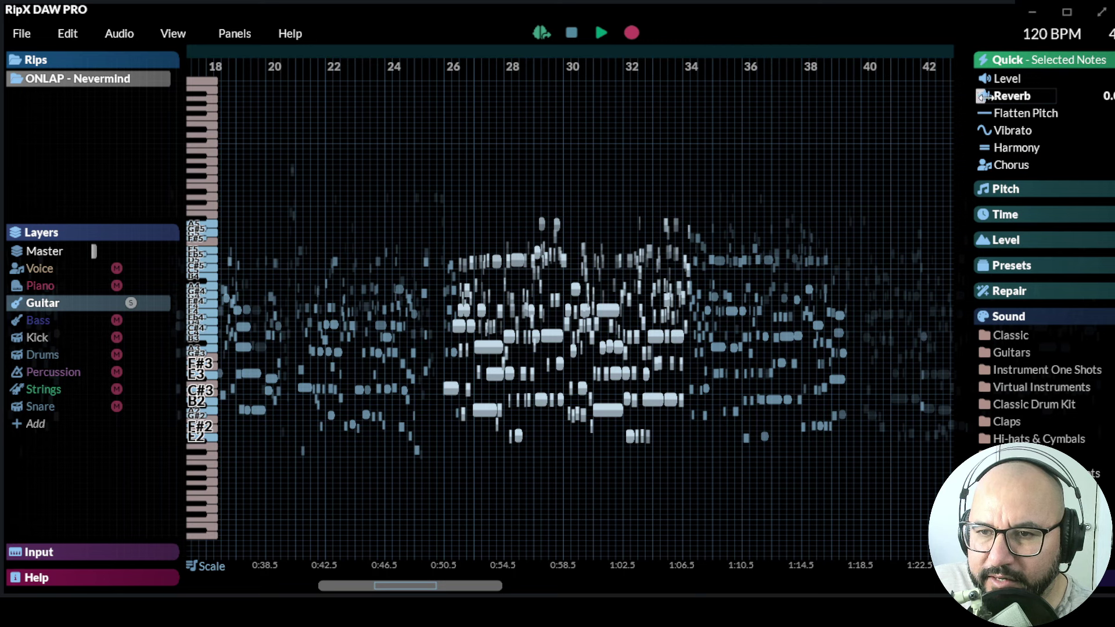
left_click_drag(984, 131, 816, 235)
left_click_drag(583, 342, 586, 330)
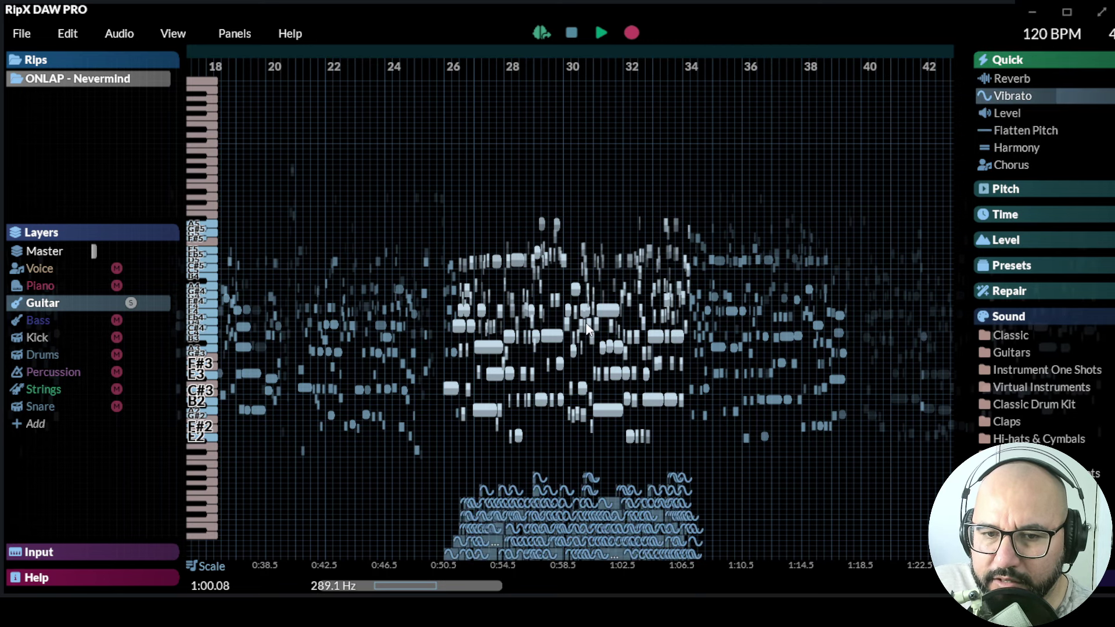
key("space")
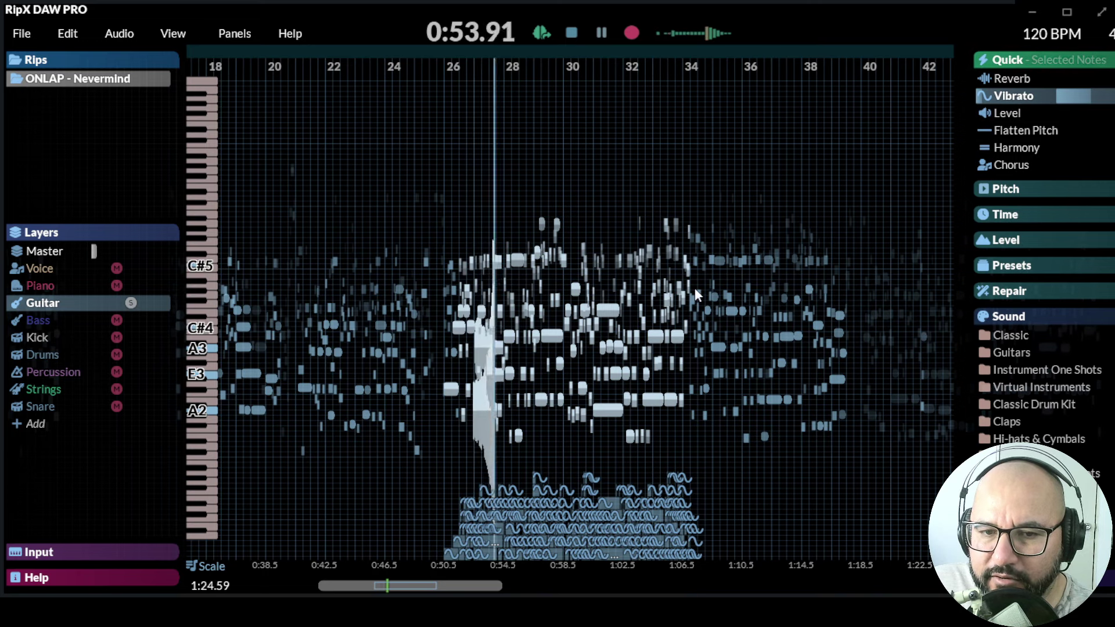
key("space")
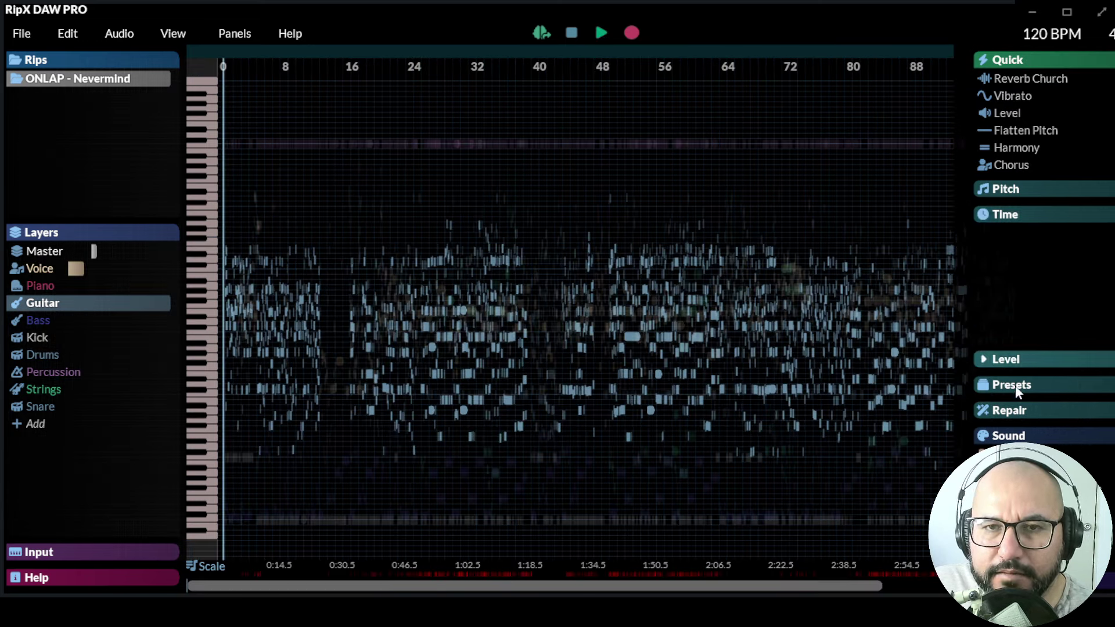
- Browse the sound library's instrument and drum folders for the Guitar layer, then collapse the library
left_click(1010, 436)
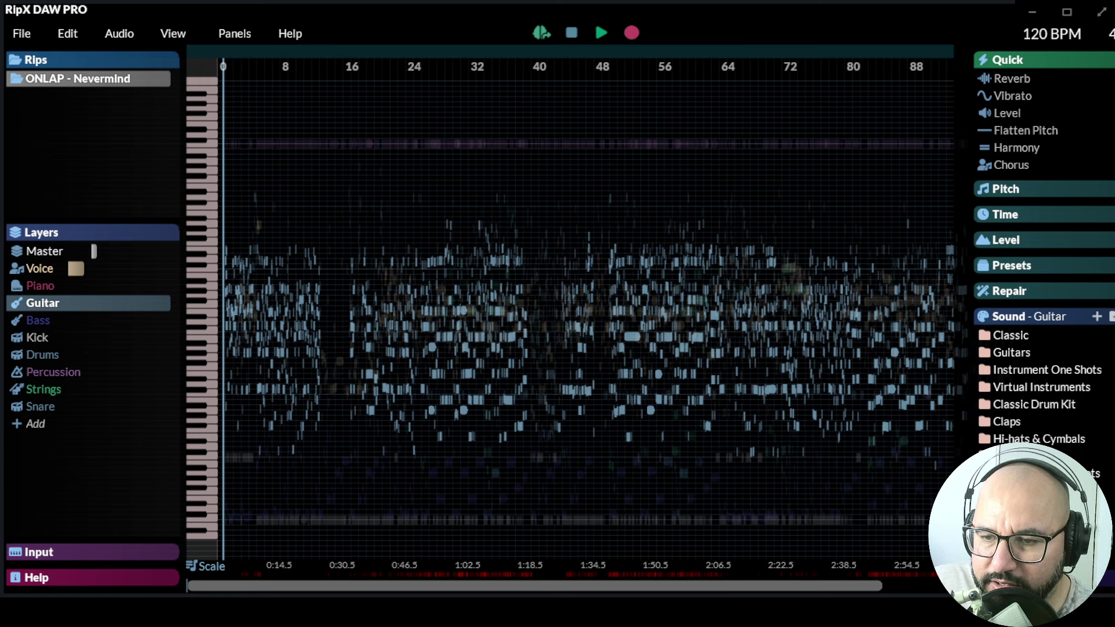
scroll(1039, 395, "down", 1)
scroll(1039, 395, "down", 4)
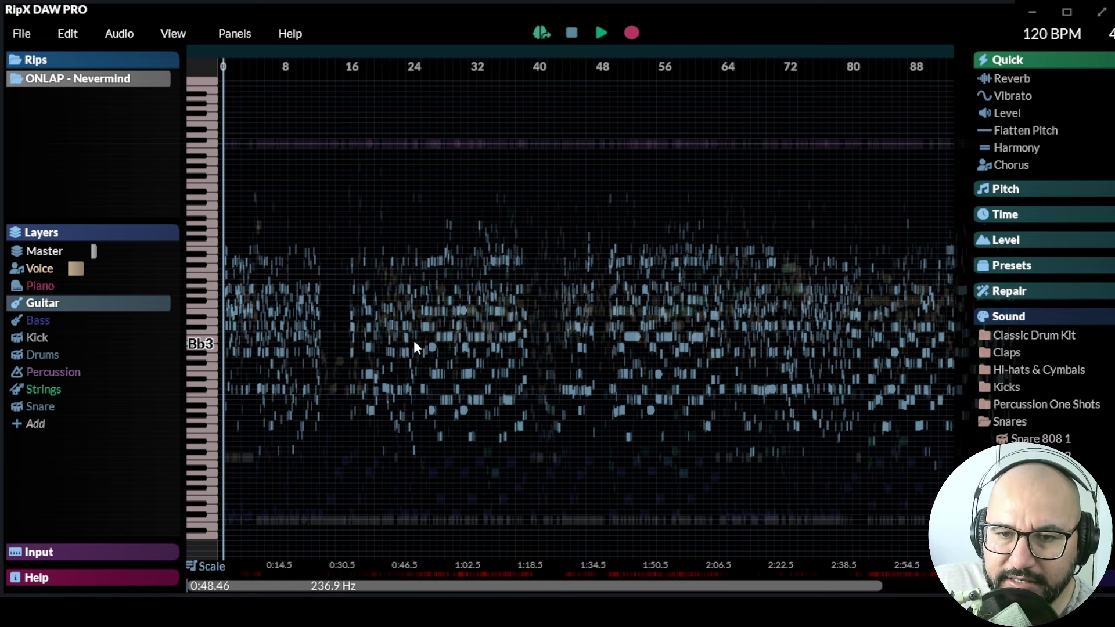
left_click(1020, 318)
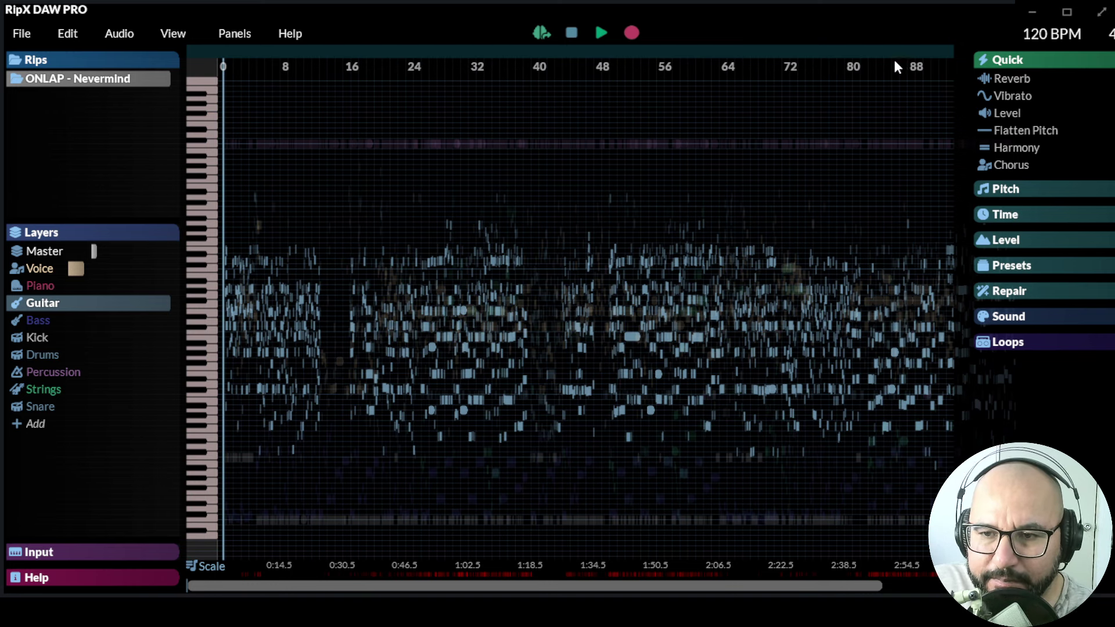
- Play the full mix from about 1:54, mute the Guitar layer during playback, and stop near 1:59
left_click(601, 357)
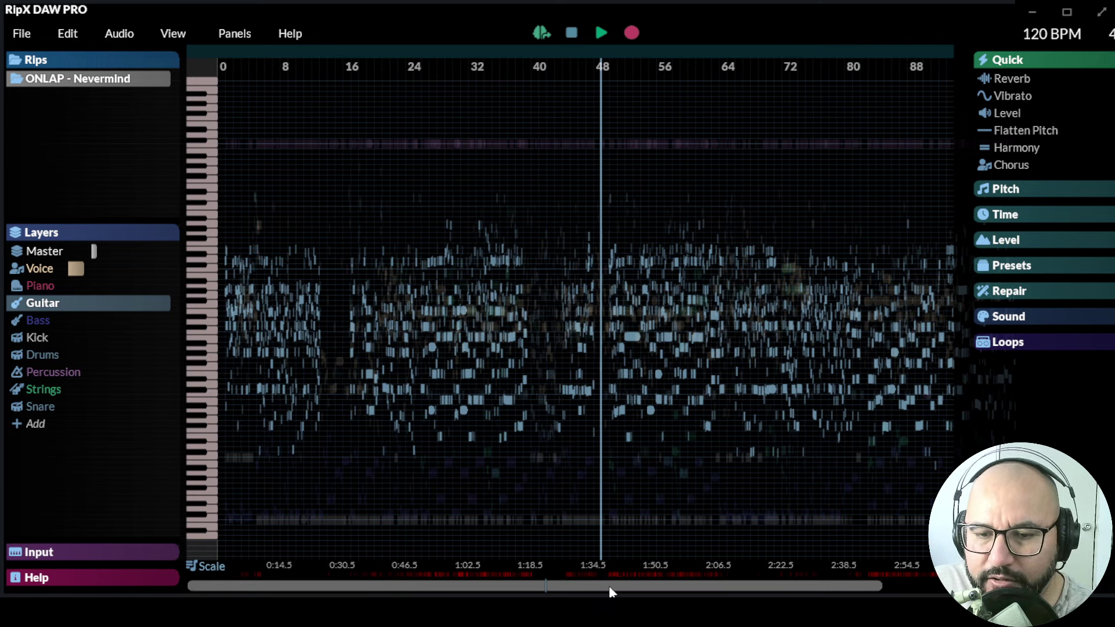
left_click_drag(613, 592, 632, 592)
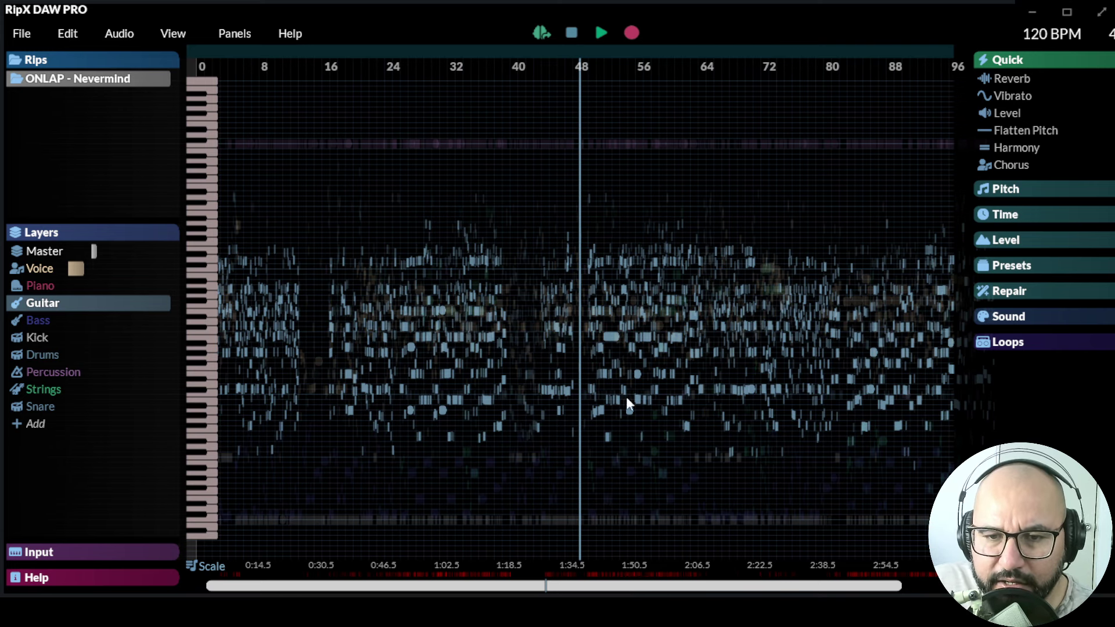
left_click(593, 383)
left_click(651, 354)
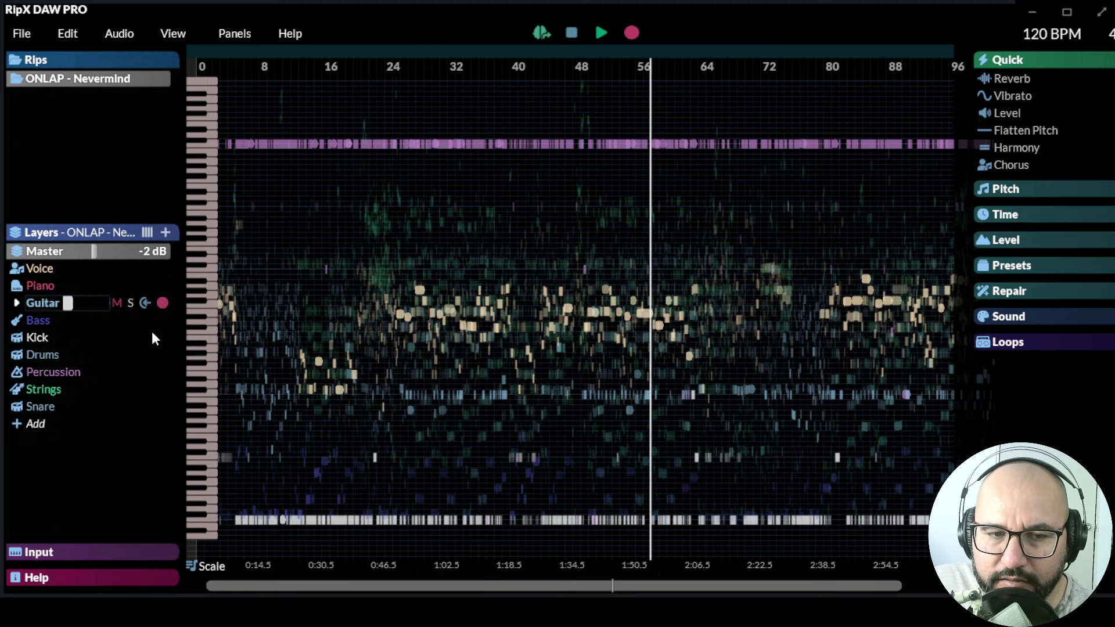
key("space")
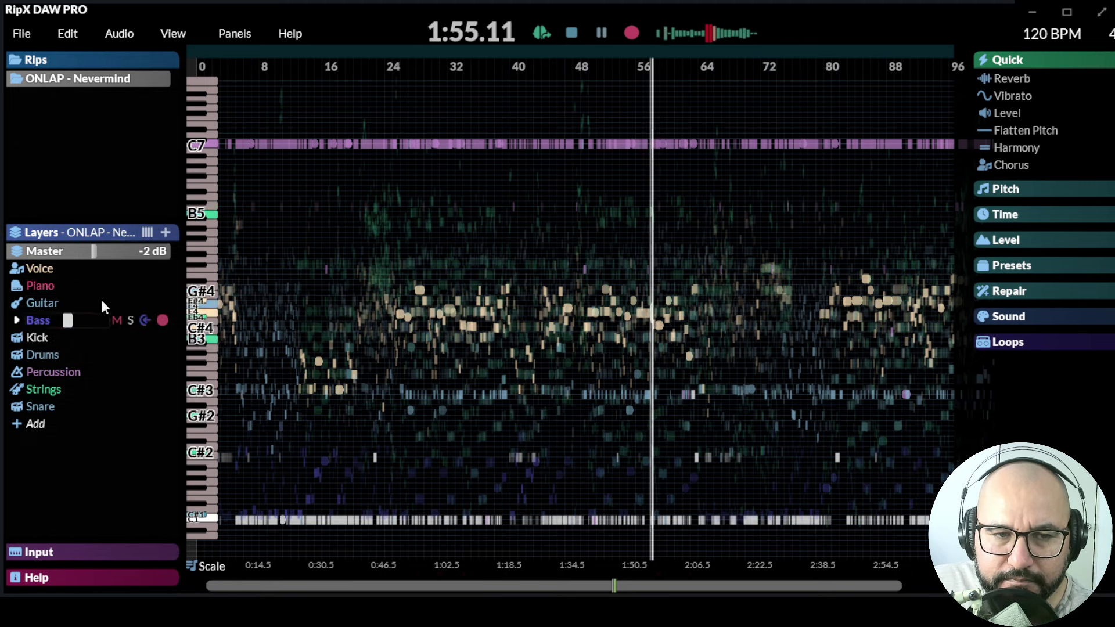
left_click(116, 304)
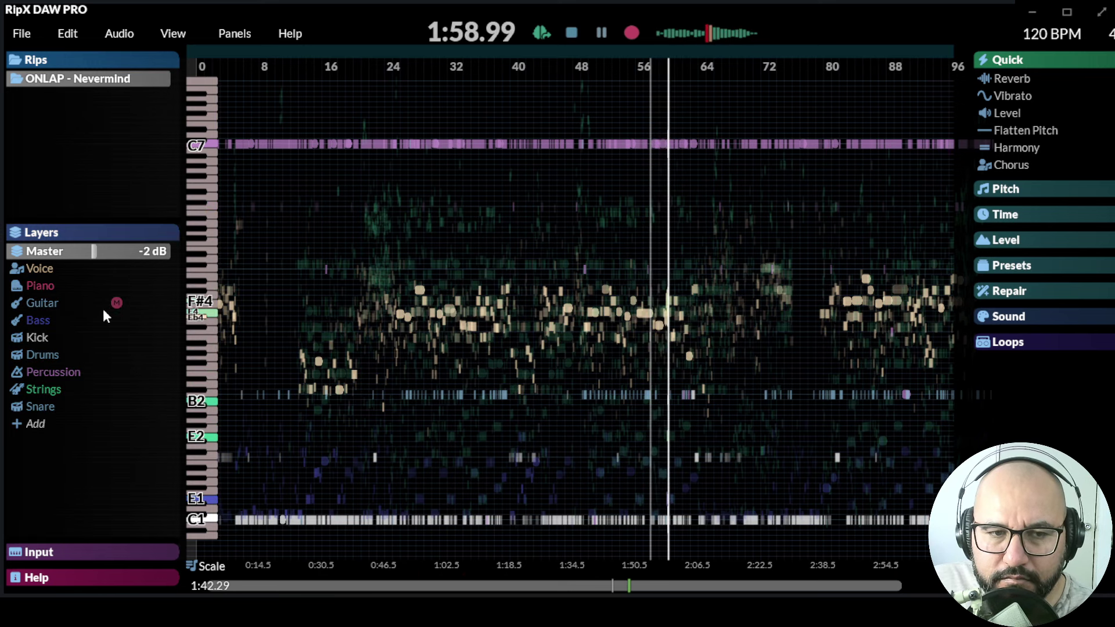
key("space")
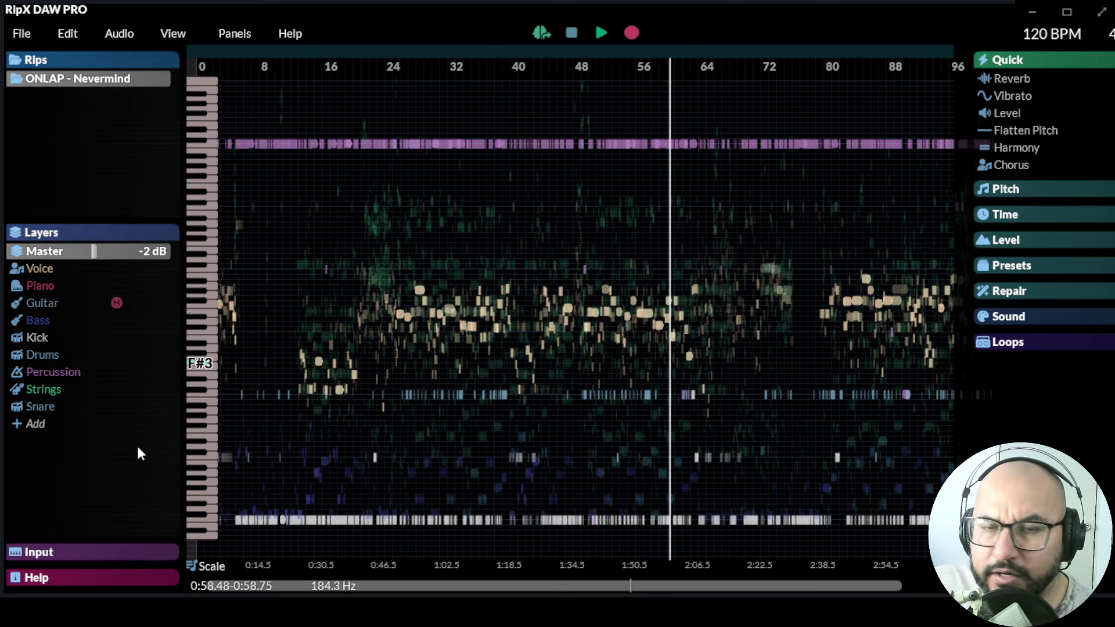
- Show the available input sources, then play the full mix with Guitar unmuted from about 2:37 to about 2:49
left_click(102, 551)
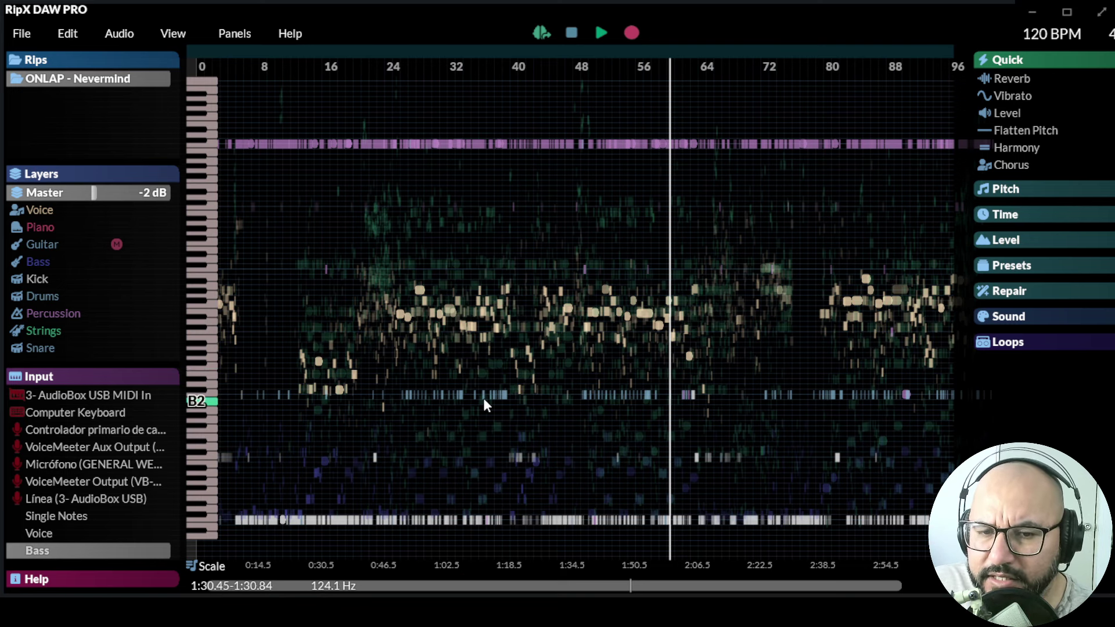
left_click(375, 399)
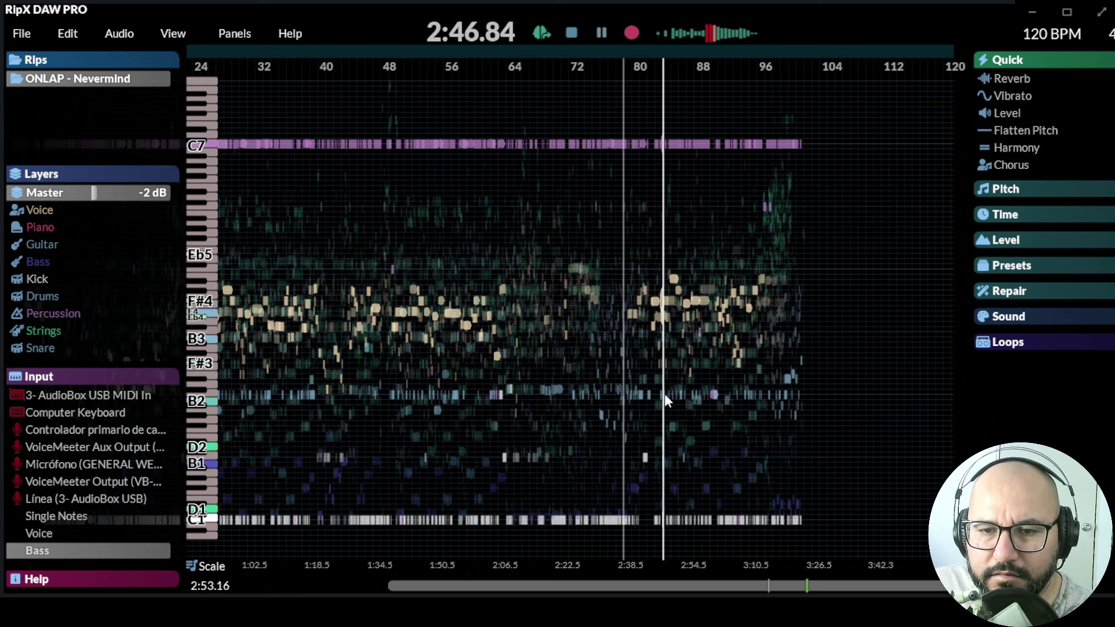
left_click(638, 378)
key("space")
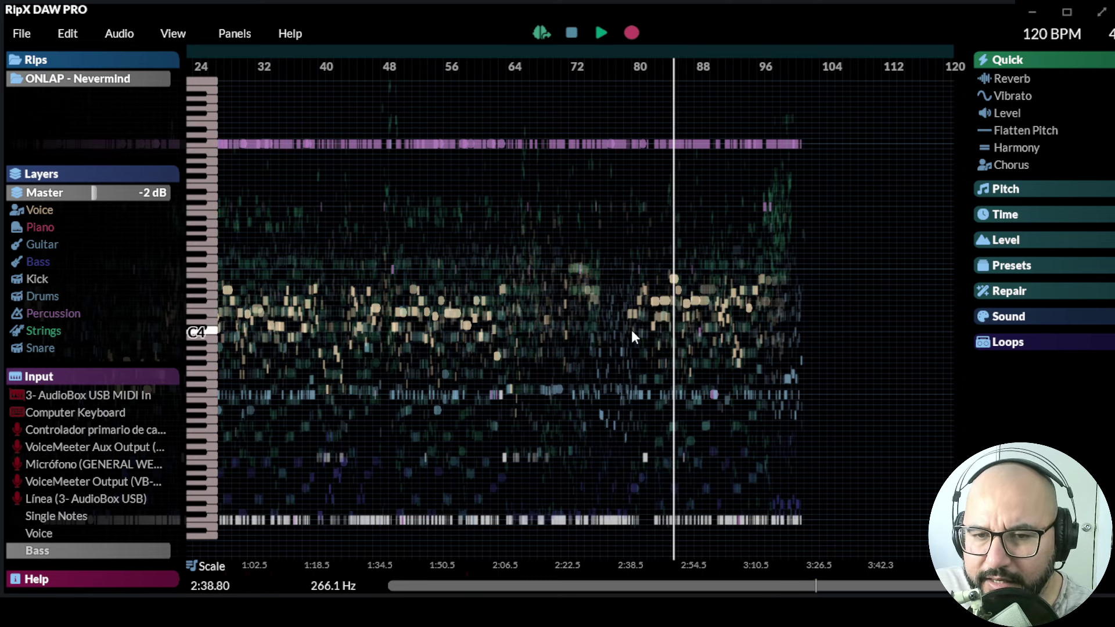
- Replay the full mix from about 2:37 to past 2:49 with the whole song in view, then stop playback
left_click(617, 370)
key("space")
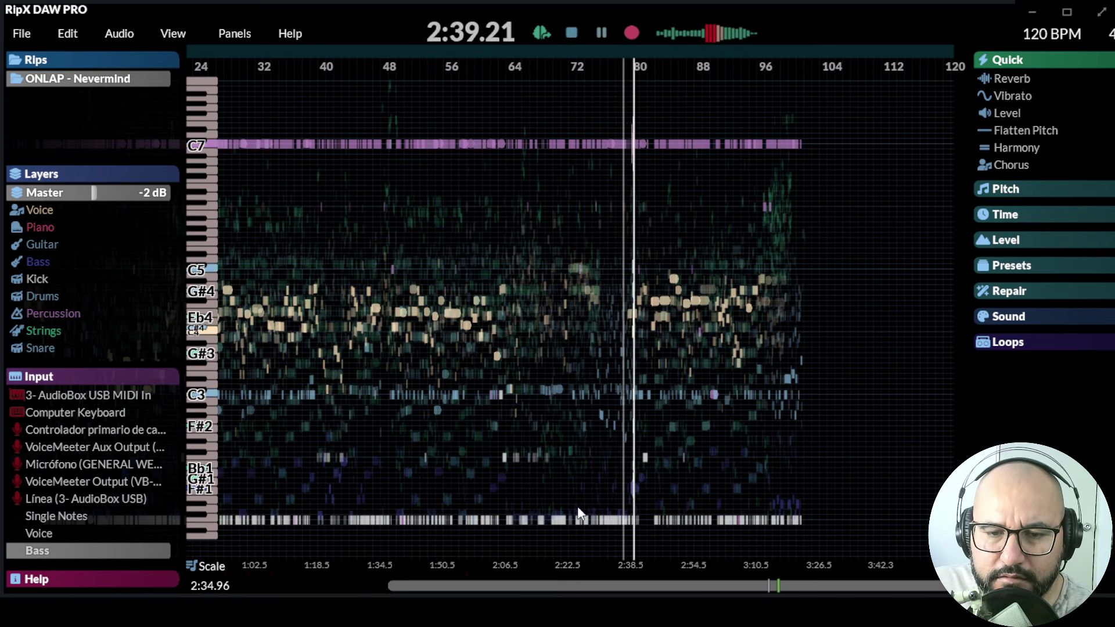
scroll(583, 468, "down", 3)
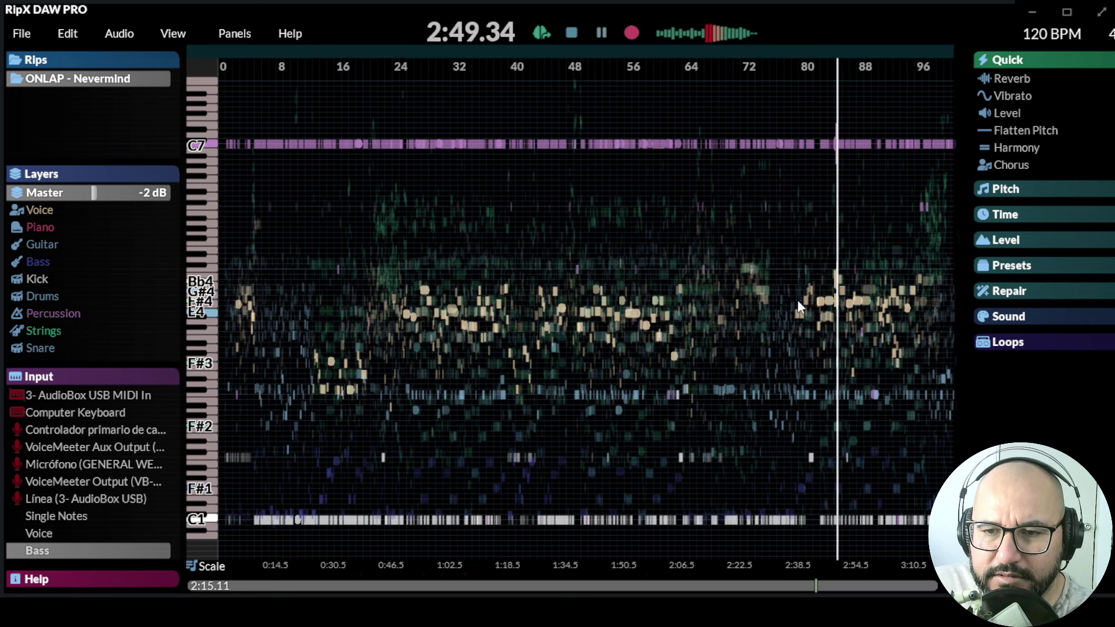
key("space")
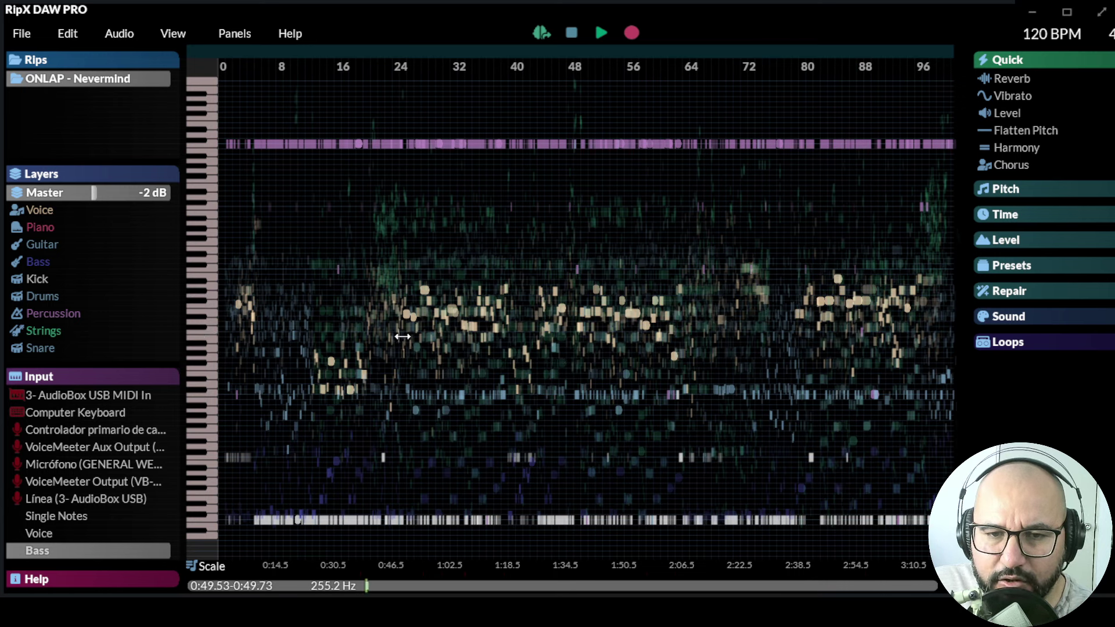
- Play the full mix from about 0:49, jump to about 2:42 during playback, and stop near 2:54
key("space")
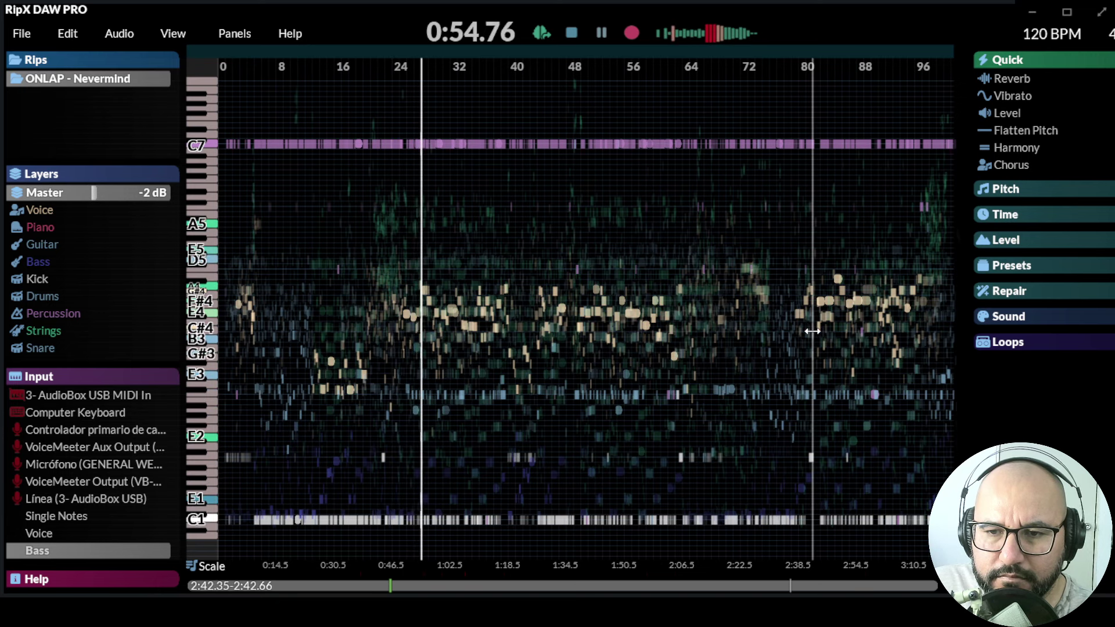
left_click(812, 331)
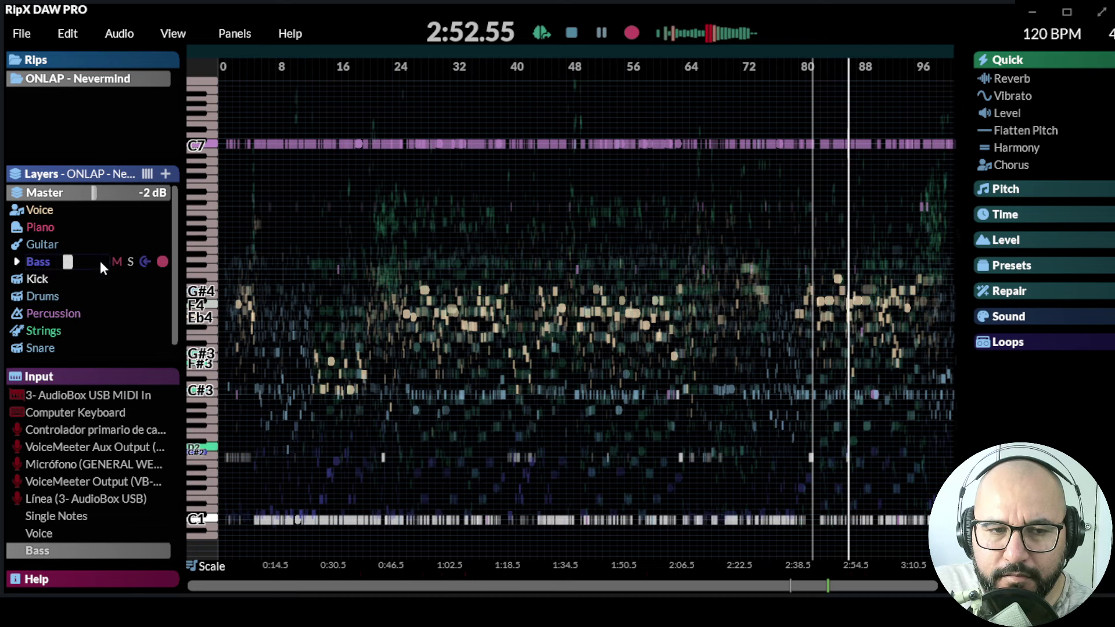
key("space")
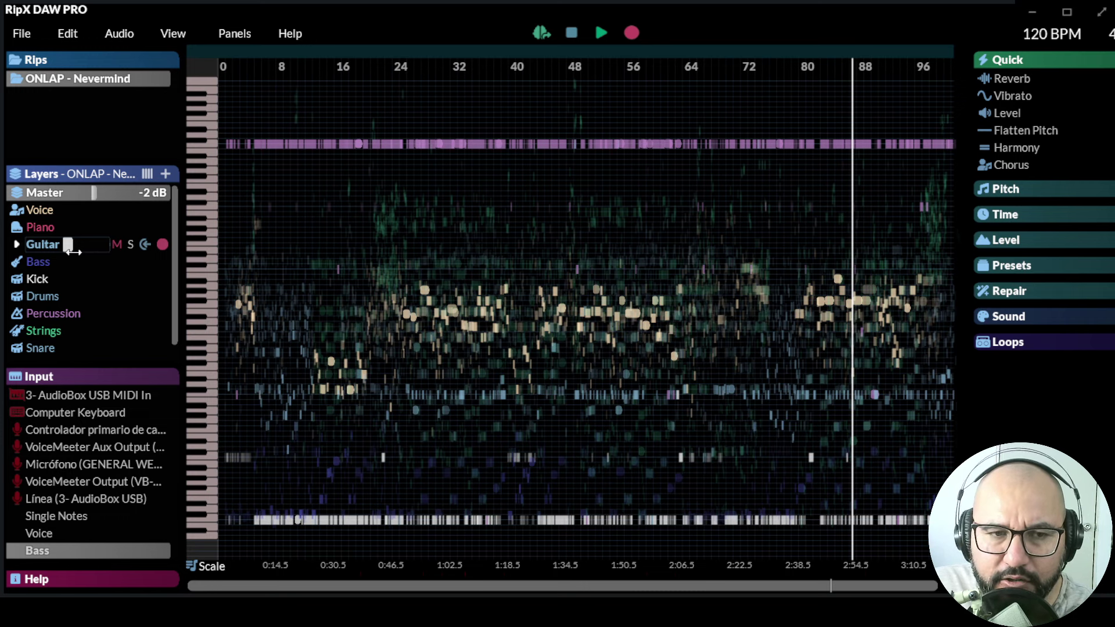
- Resume playback from about 2:54 and try the Guitar layer at +3 dB, then return to the Master layer
key("space")
mouse_move(74, 251)
left_mouse_down()
mouse_move(62, 247)
mouse_move(73, 247)
left_mouse_up()
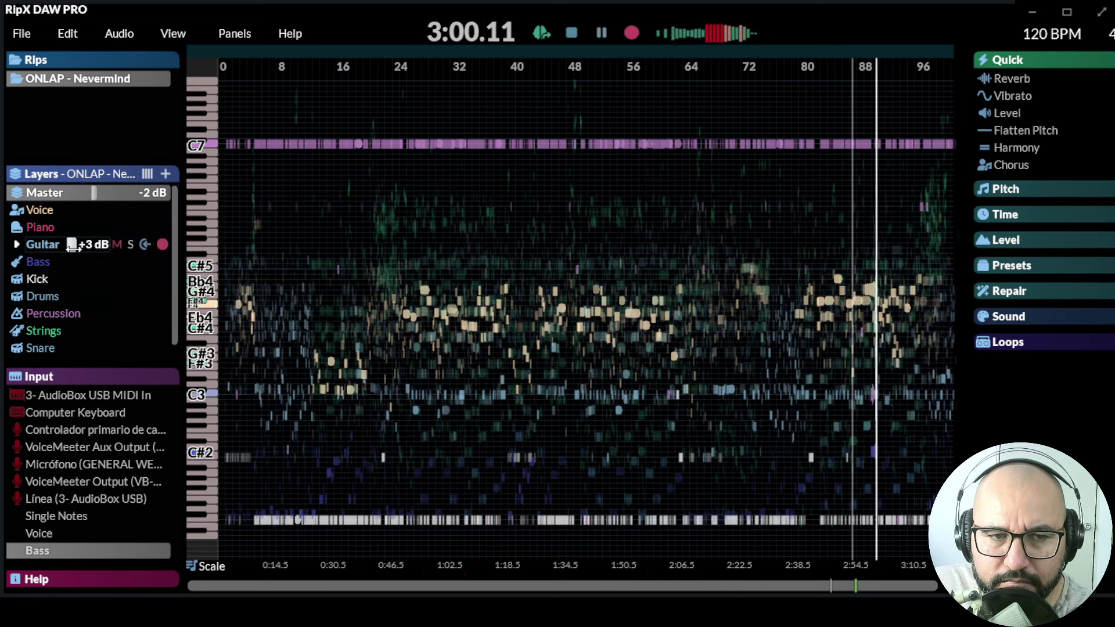
left_click(42, 245)
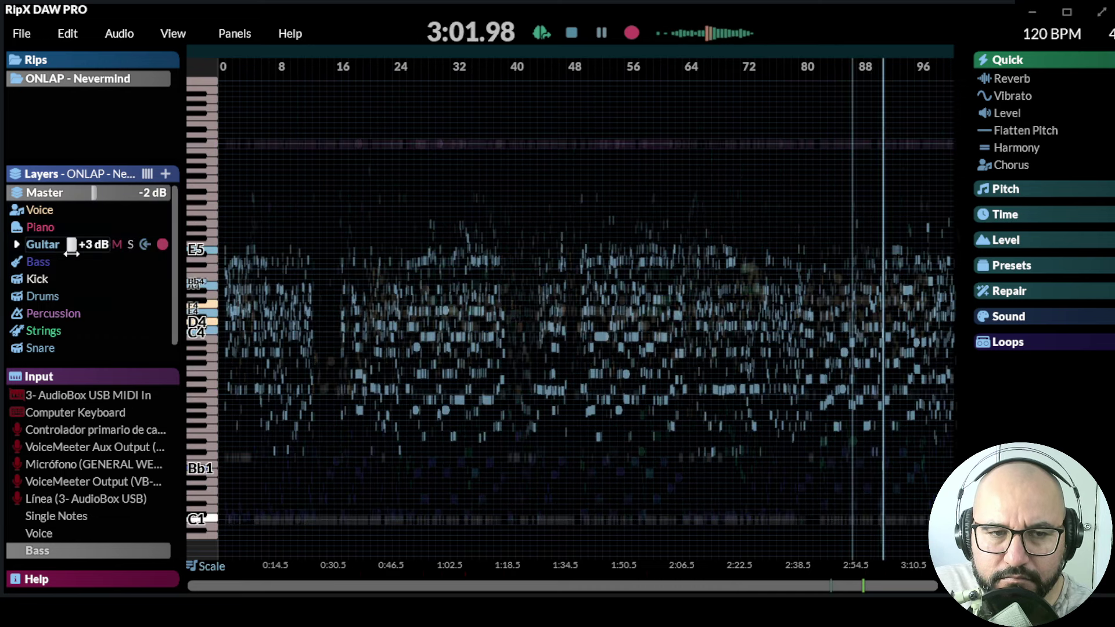
key("Escape")
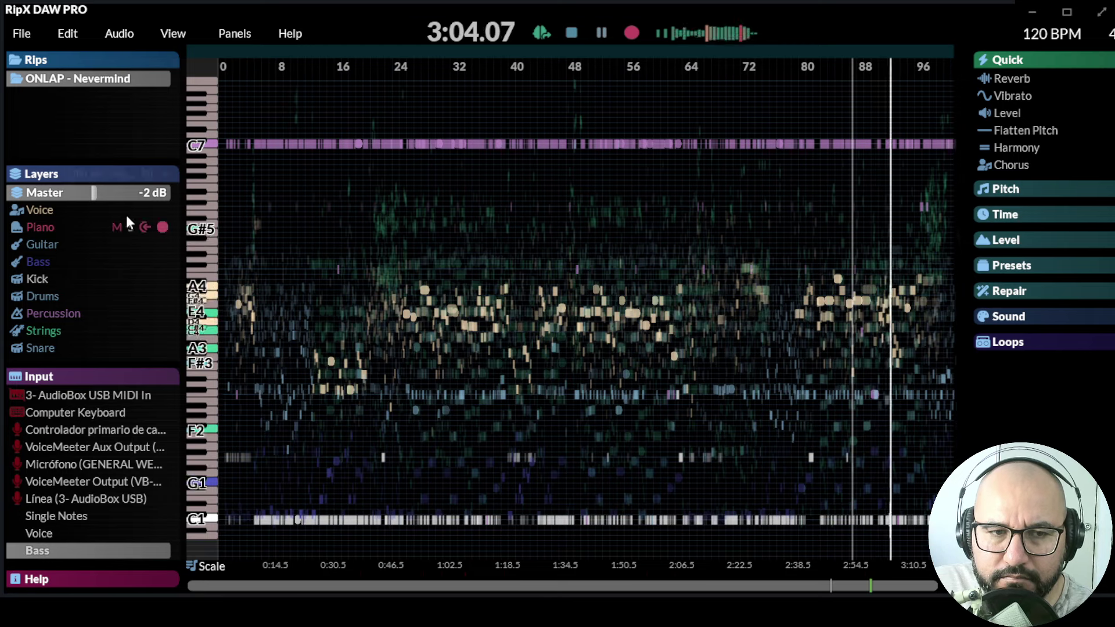
- Solo the Voice layer, play it from about 2:37 to about 2:57, and turn the solo off
left_click(130, 210)
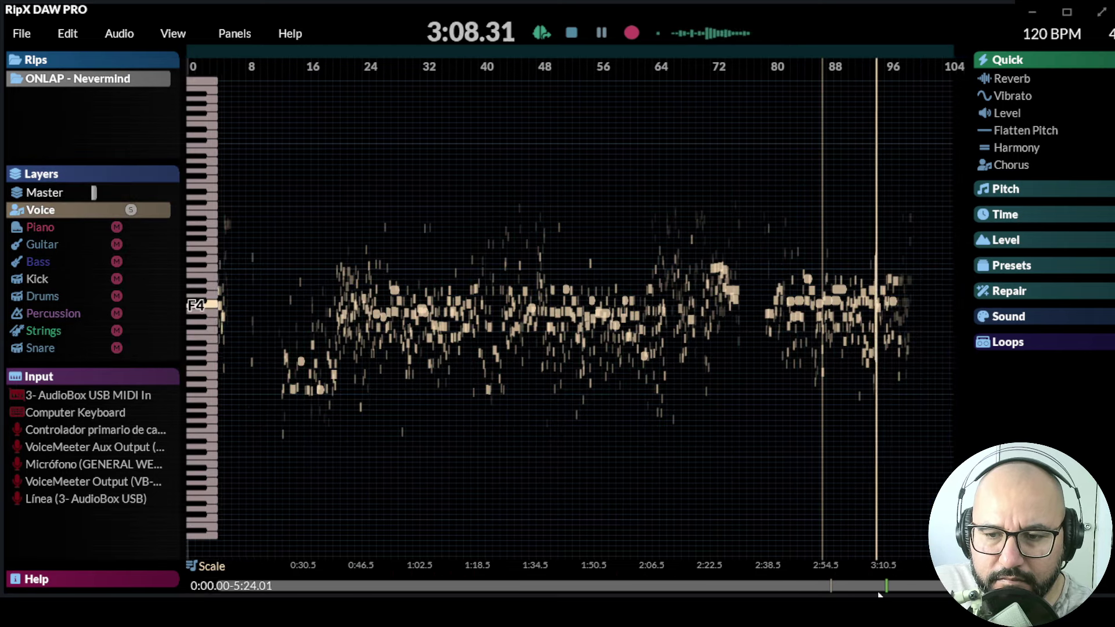
left_click(735, 337)
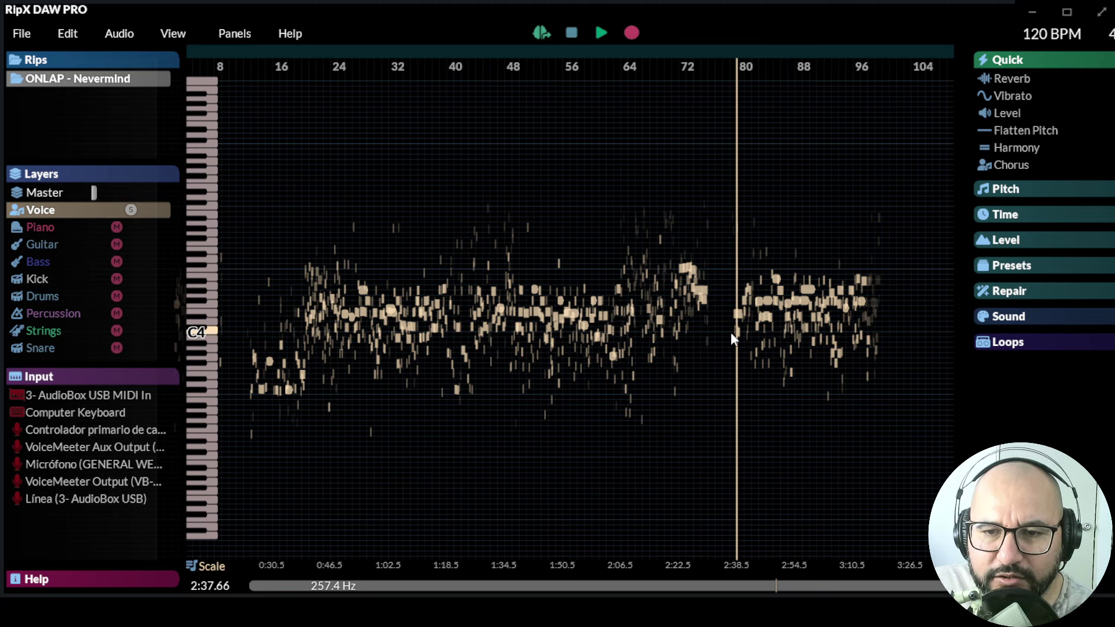
left_click(731, 335)
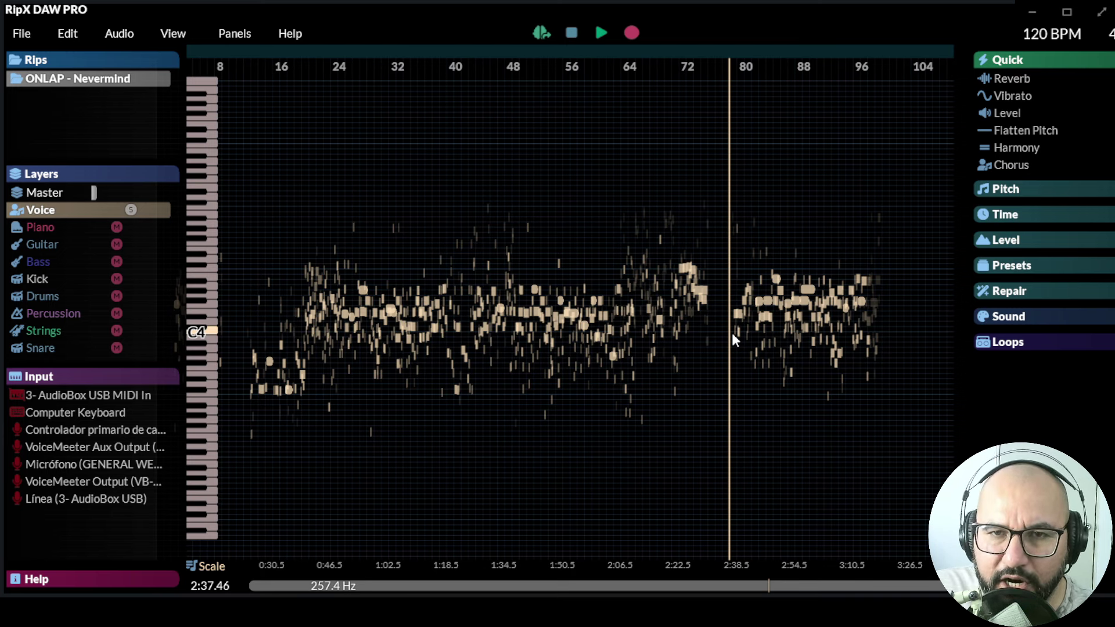
key("space")
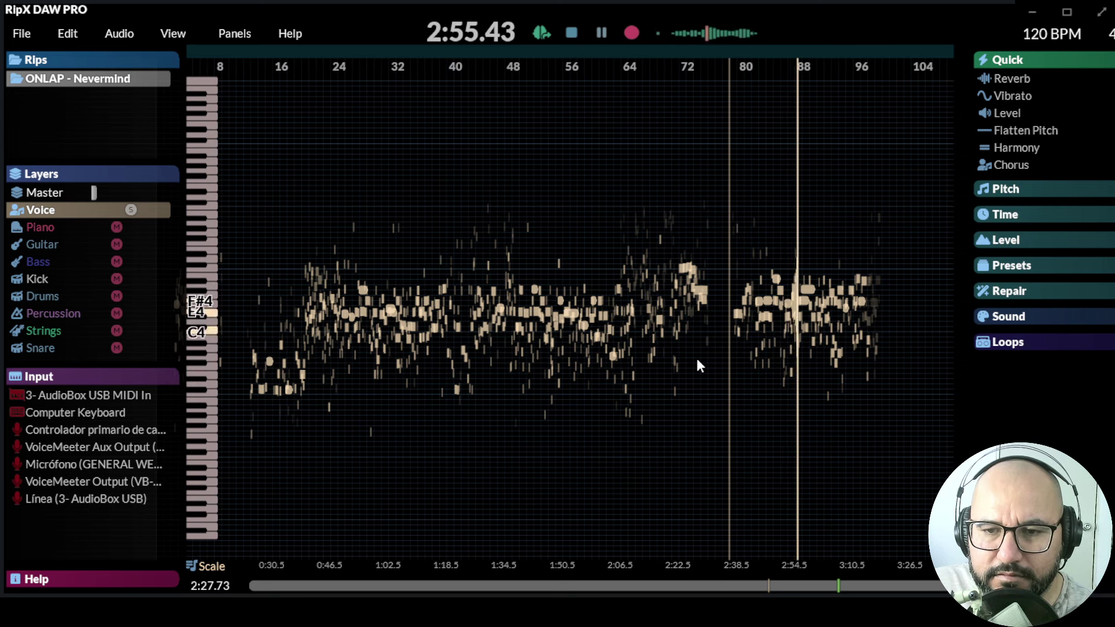
key("space")
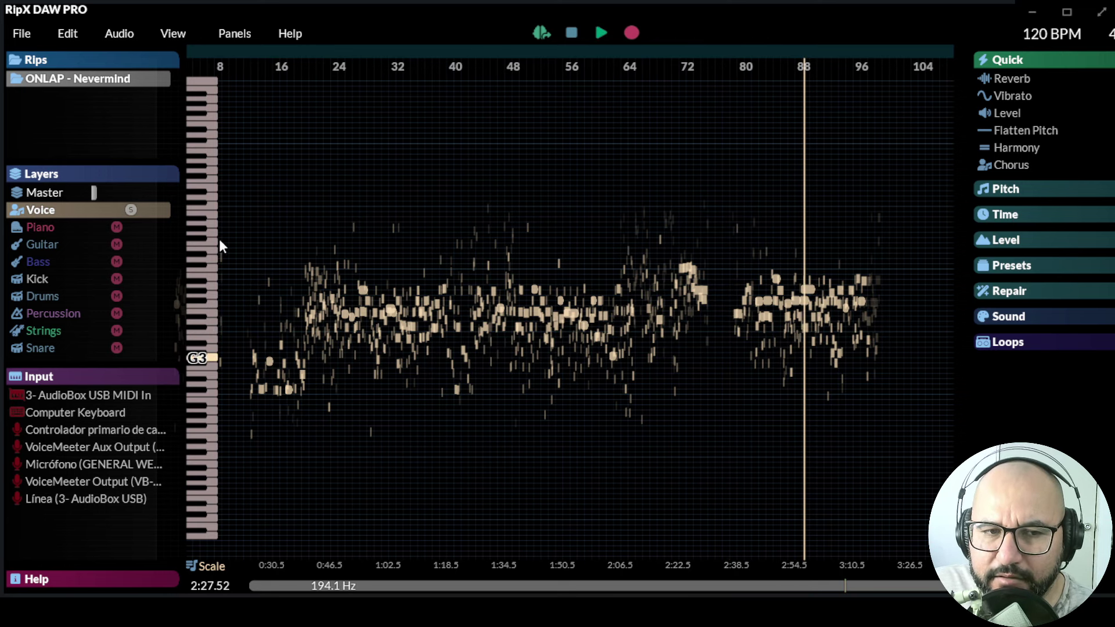
left_click(131, 211)
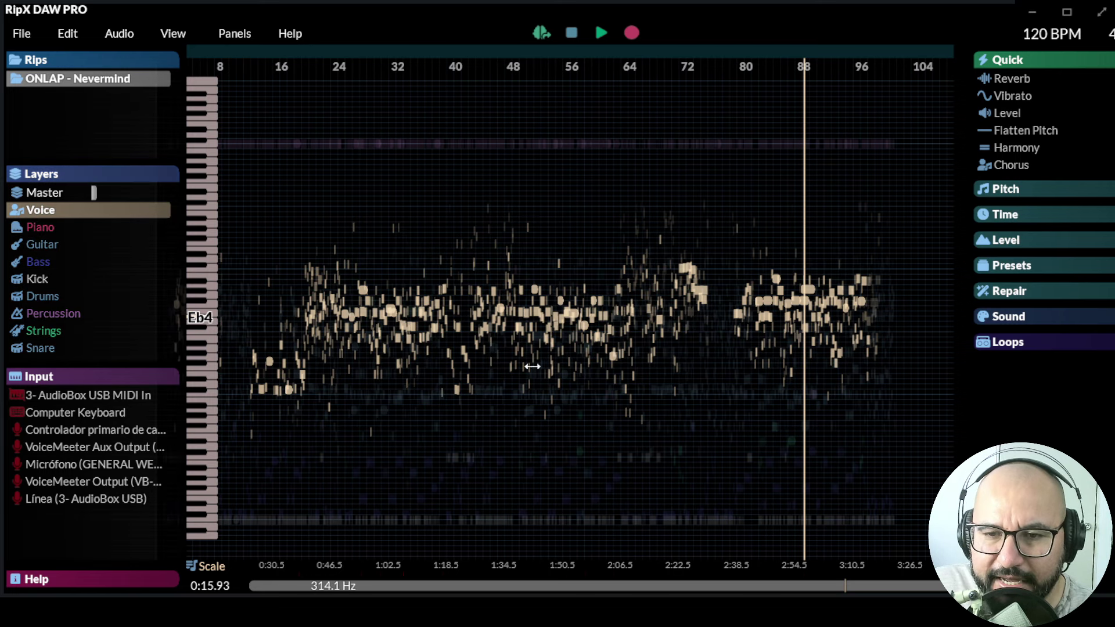
- Solo the Bass layer and play it from about 2:37 to about 3:01
double_click(737, 335)
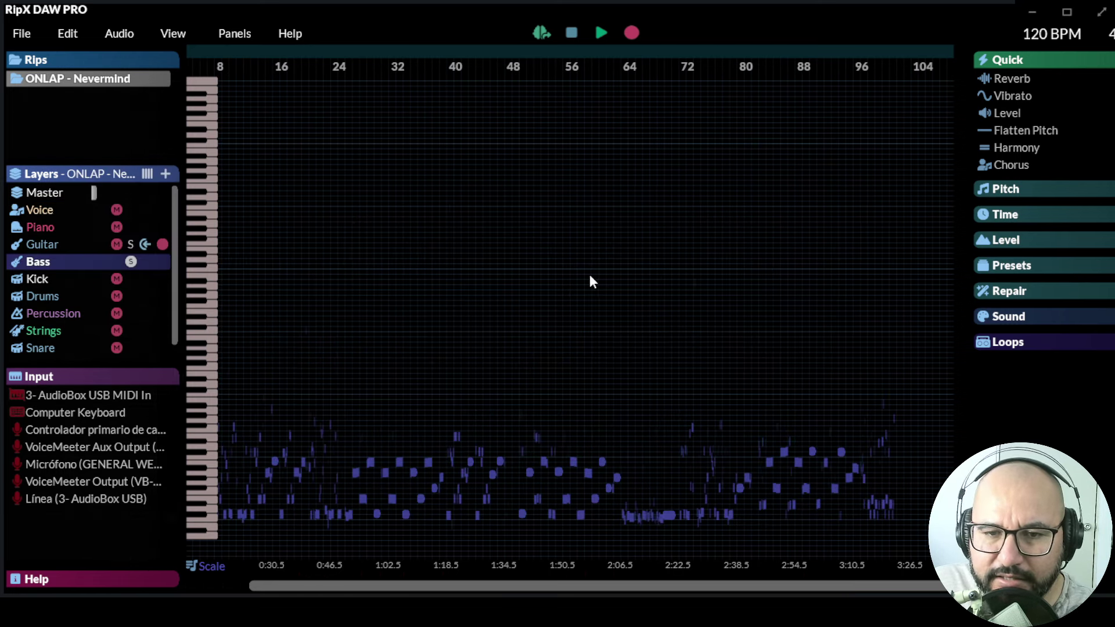
left_click(730, 484)
key("space")
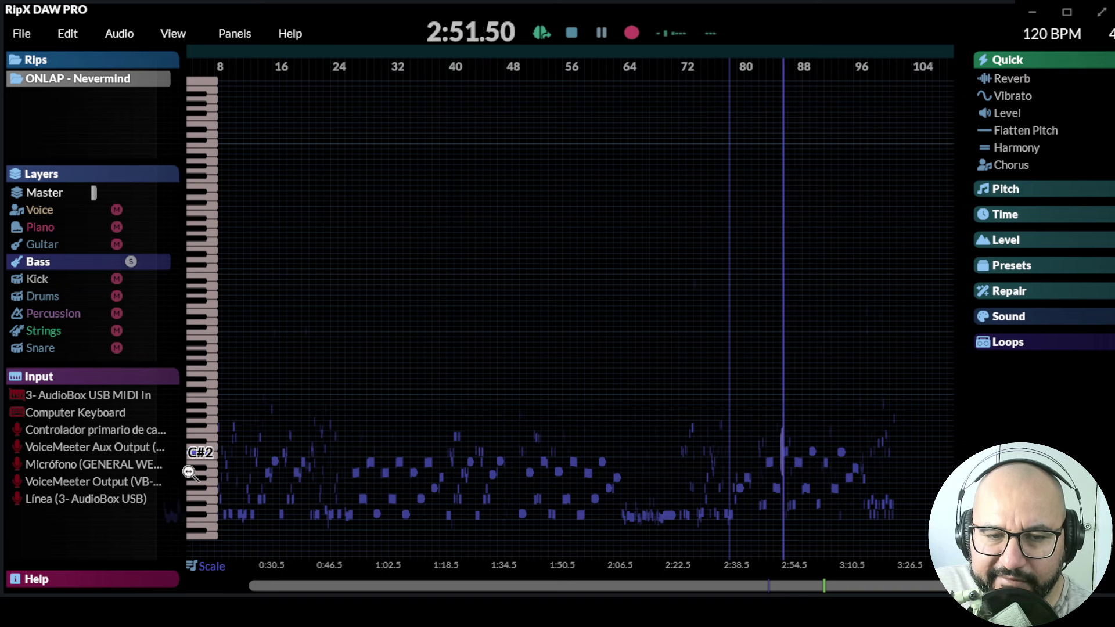
left_click(163, 498)
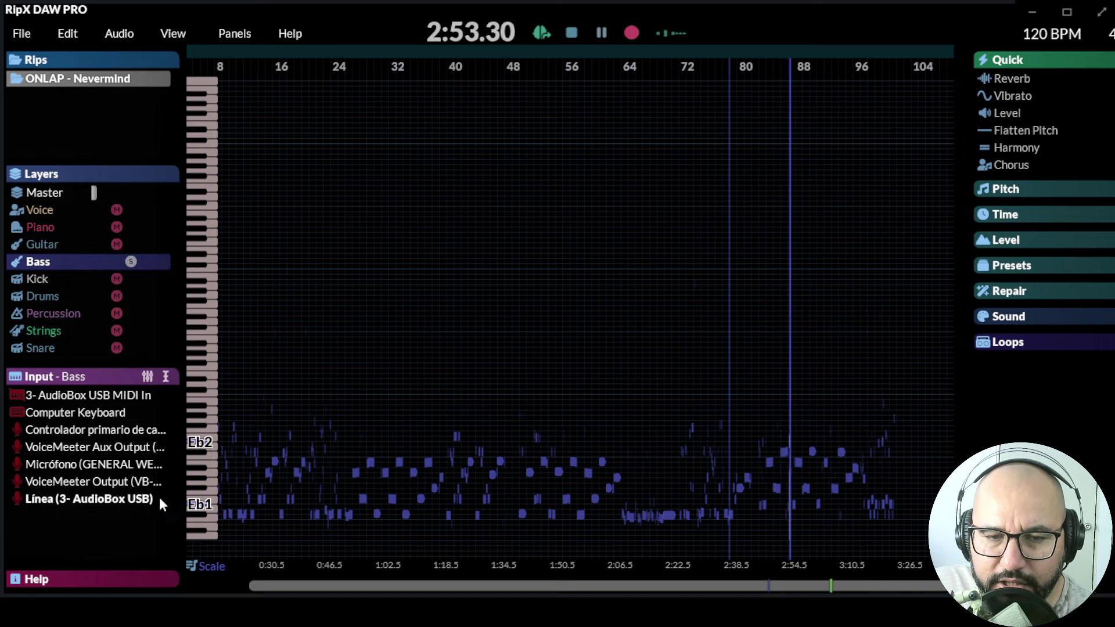
left_click(160, 498)
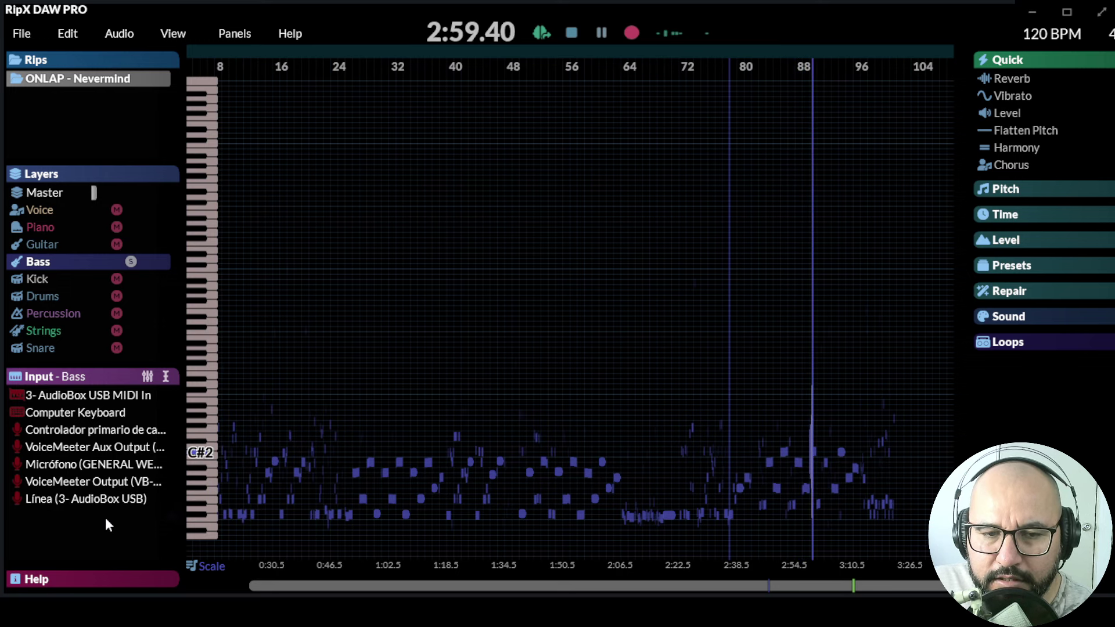
left_click(166, 377)
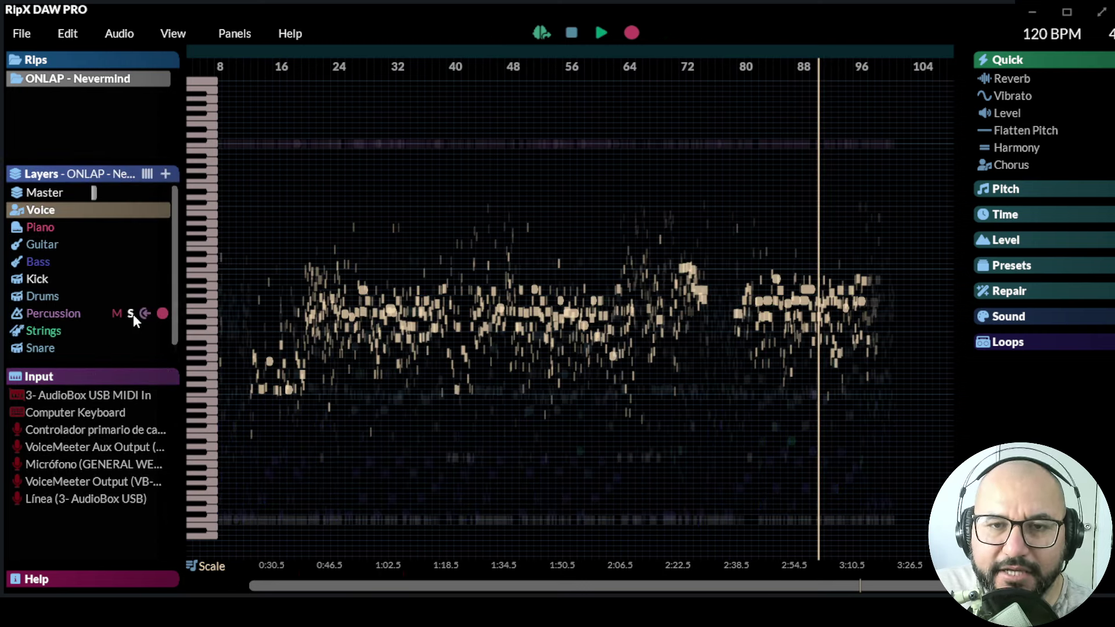
- Mute the Kick, Drums, Percussion and Snare layers and play the remaining mix from about 2:37
left_click(113, 278)
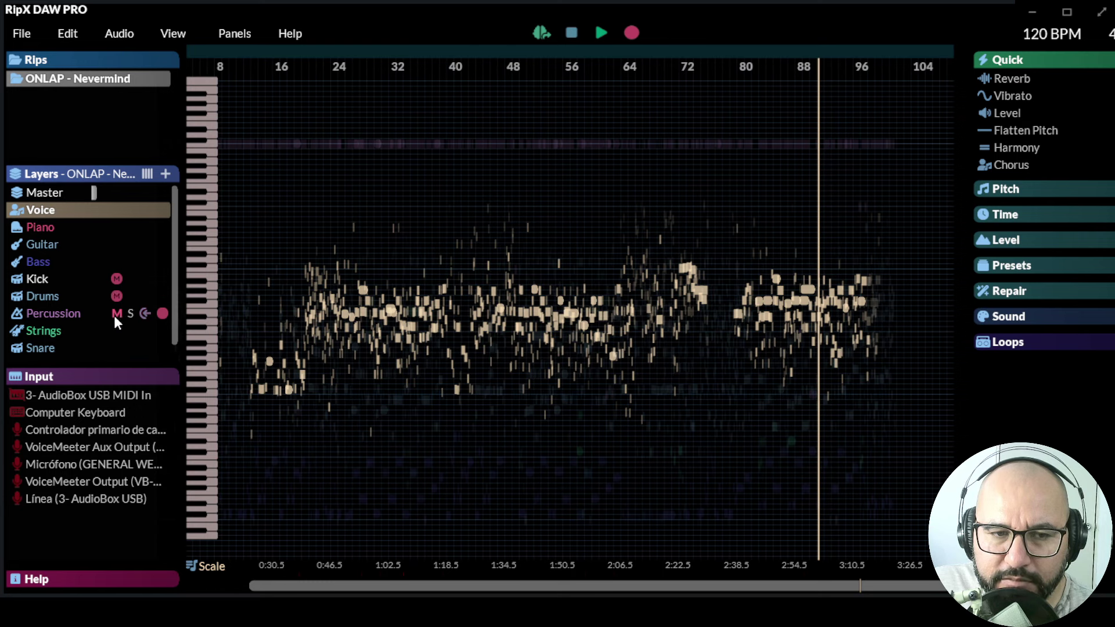
left_click(113, 314)
left_click(113, 347)
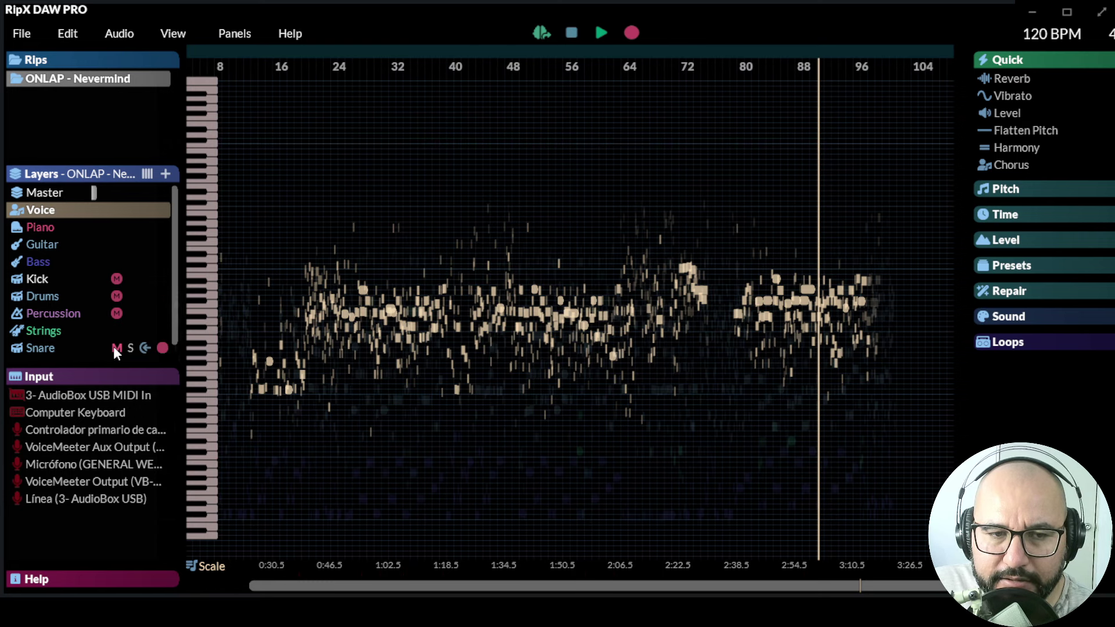
left_click(730, 355)
key("space")
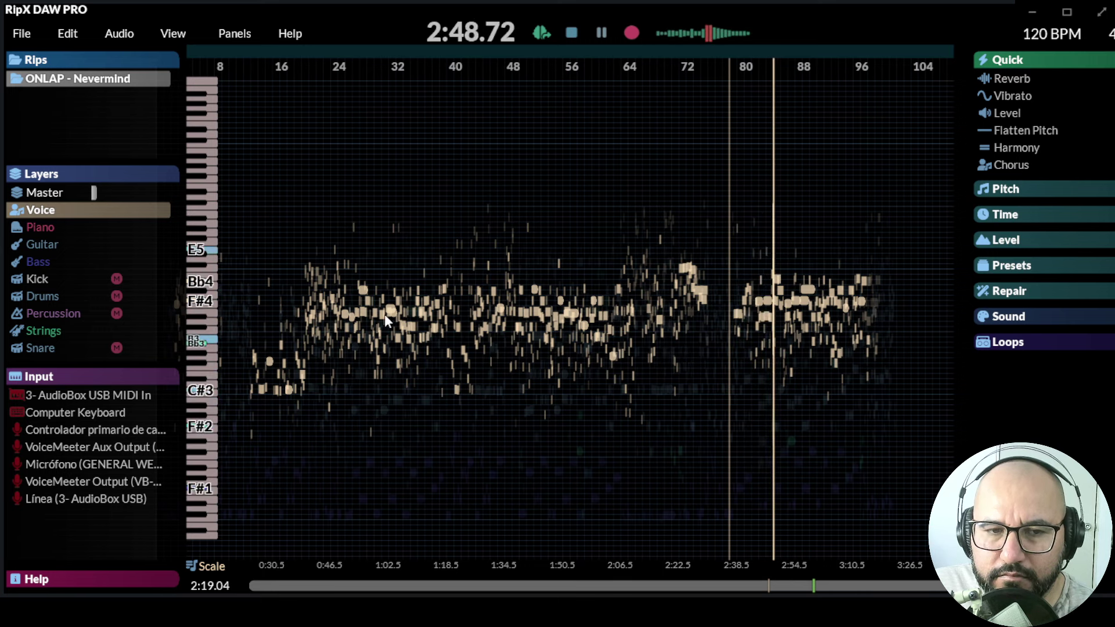
- Unmute the Kick, Drums, Percussion and Snare layers one after another while the song keeps playing
left_click(114, 279)
left_click(116, 296)
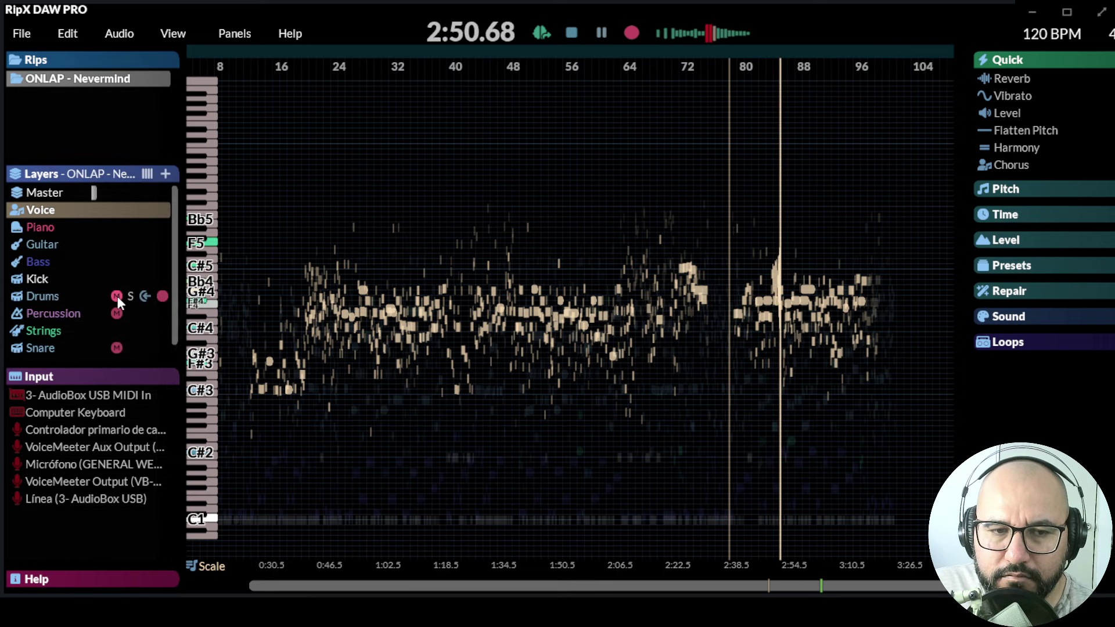
left_click(115, 313)
left_click(117, 348)
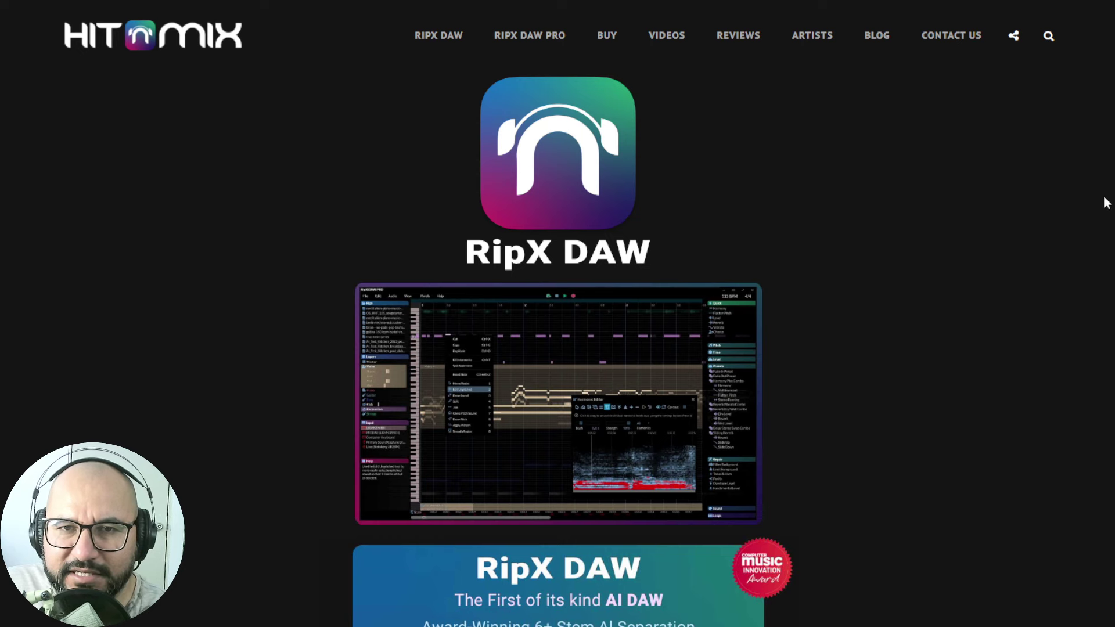
- Switch to the Hit'n'Mix website and look through the RipX DAW and RipX DAW PRO feature summaries
scroll(1053, 296, "down", 6)
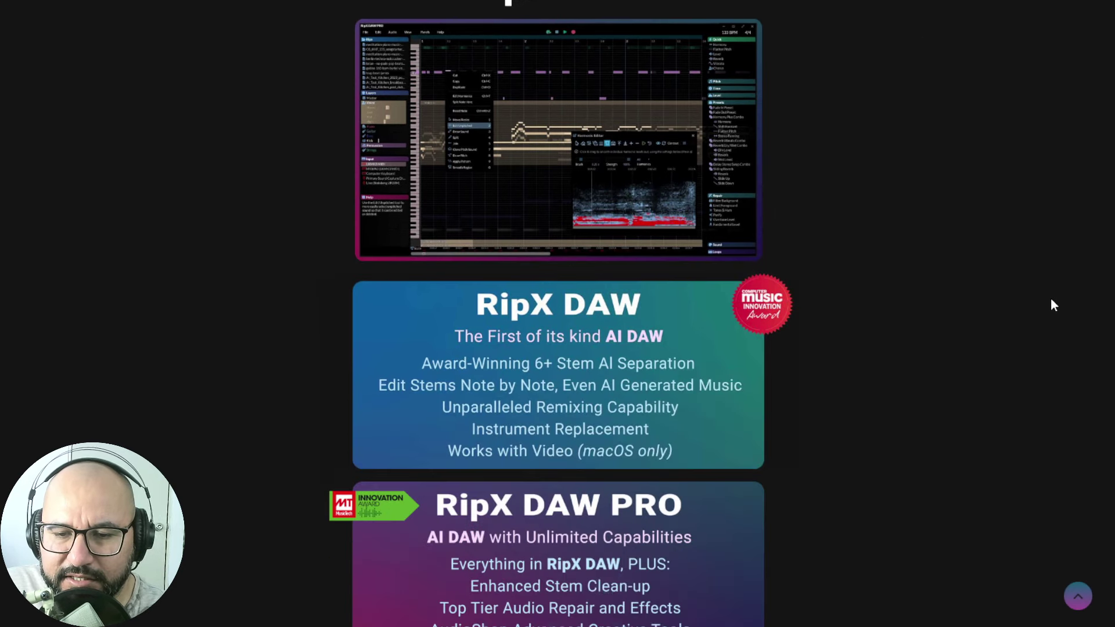
scroll(955, 395, "down", 7)
scroll(956, 395, "up", 13)
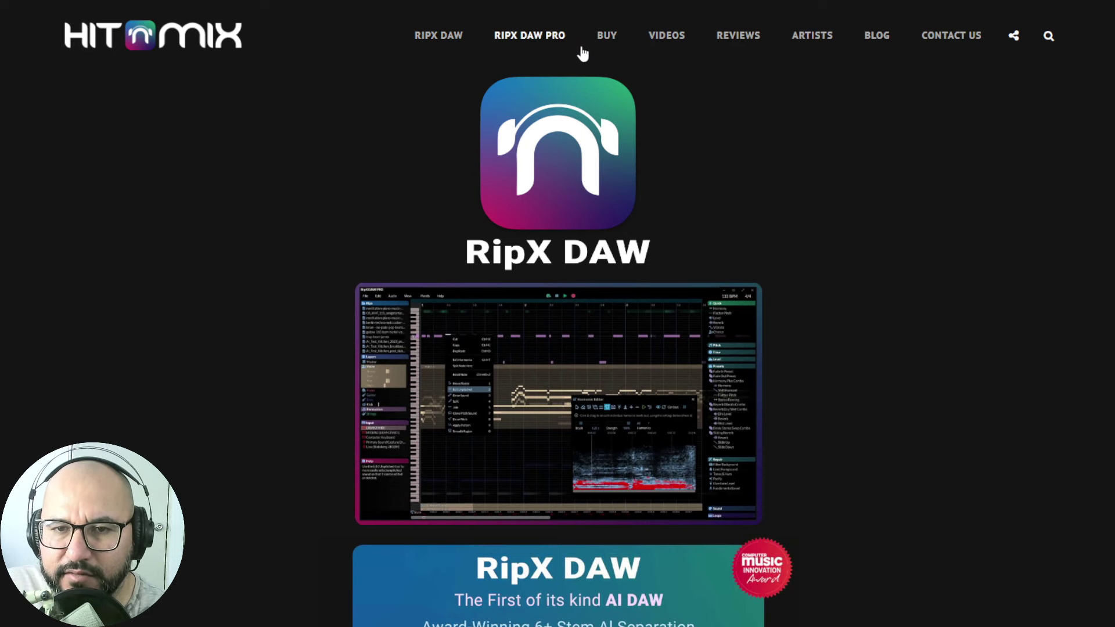
scroll(976, 263, "down", 3)
scroll(976, 262, "up", 3)
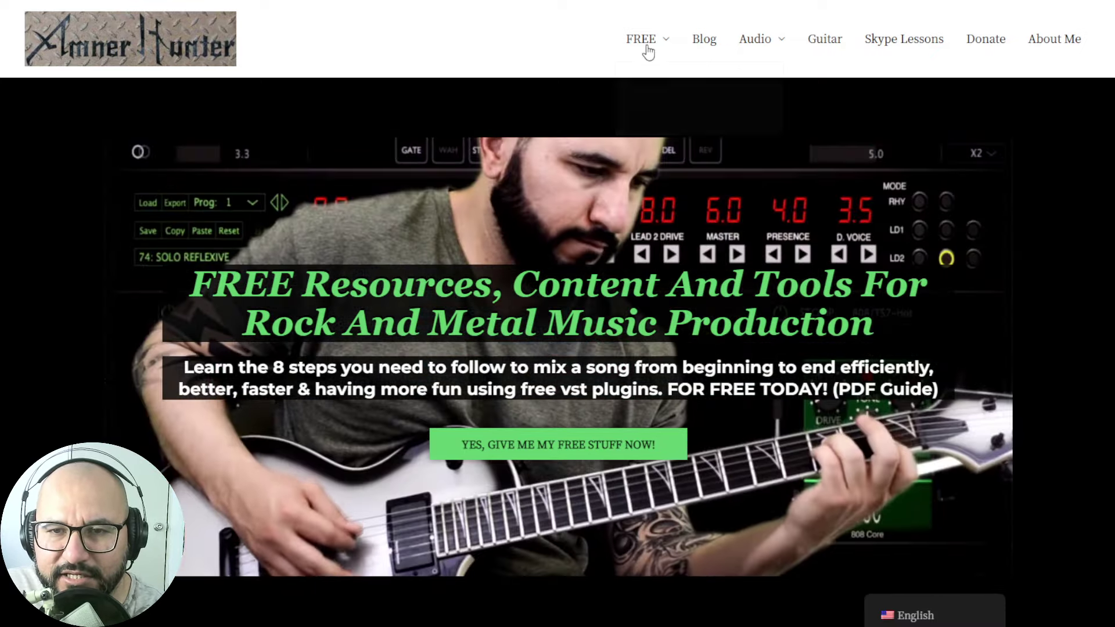
- Switch to the rock and metal music production website and show its free resource categories
mouse_move(644, 58)
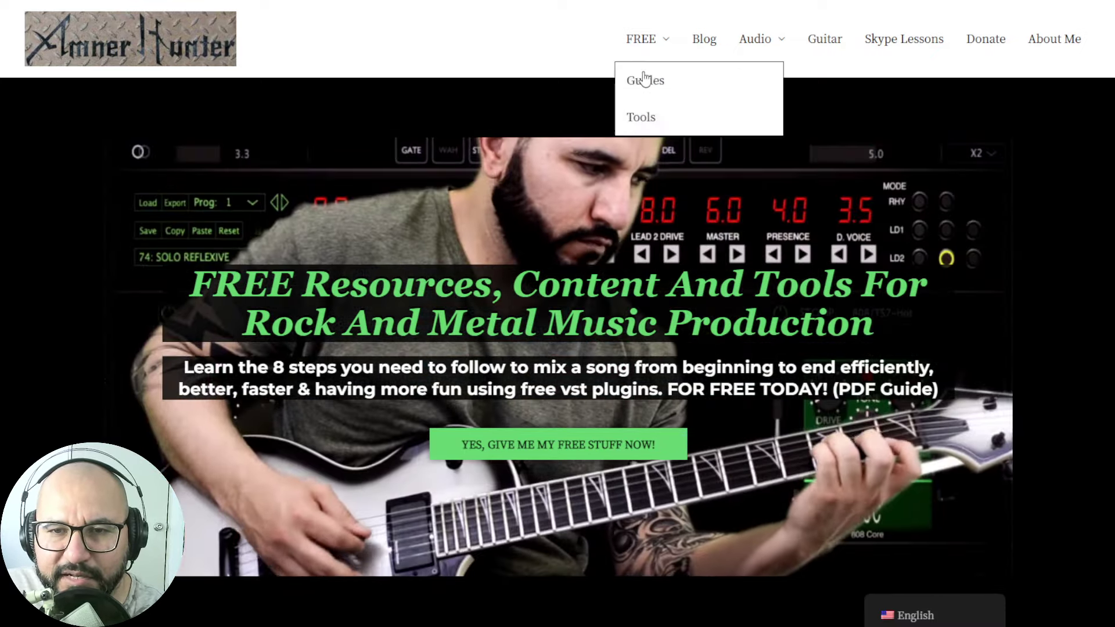